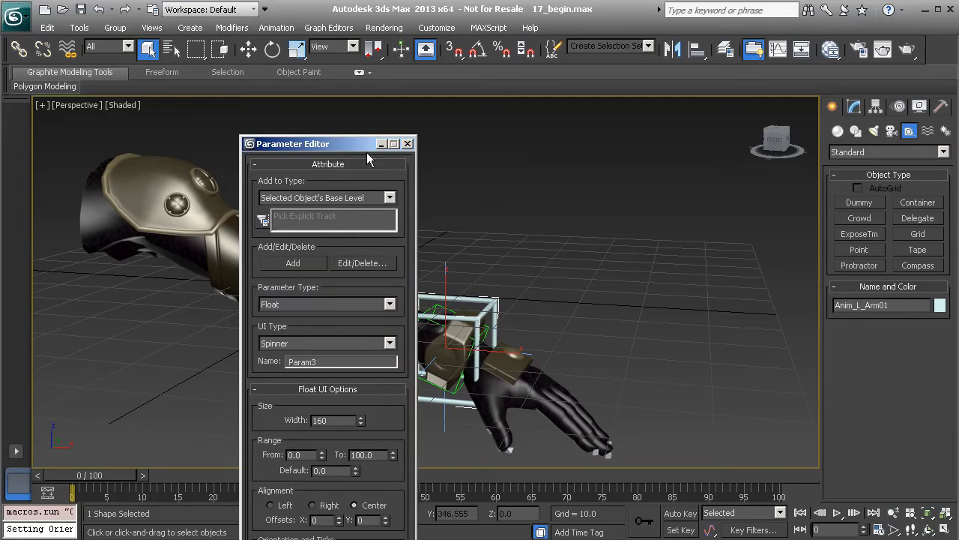
Step: Add a Float spinner attribute with the default settings to the base level of Anim_L_Arm01 using the Parameter Editor
click(407, 143)
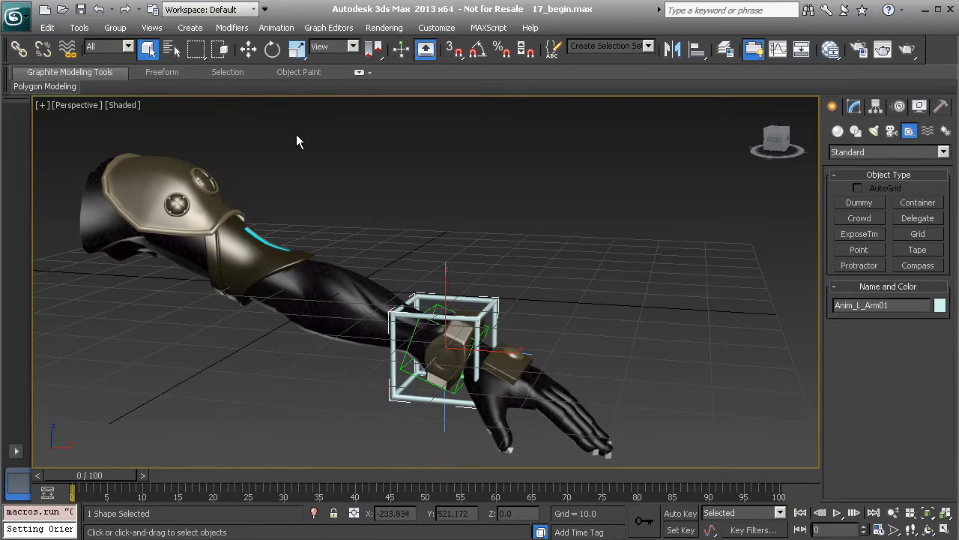
click(276, 28)
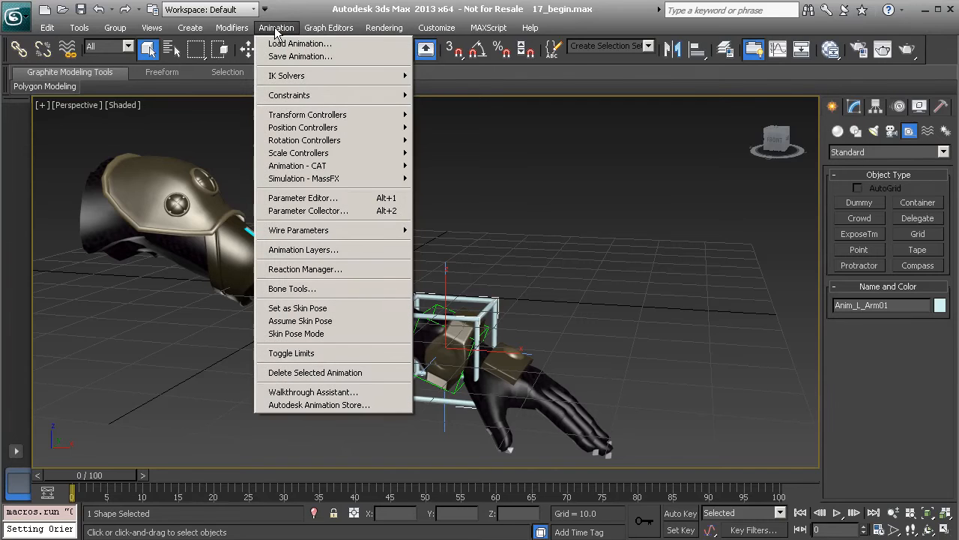
click(327, 198)
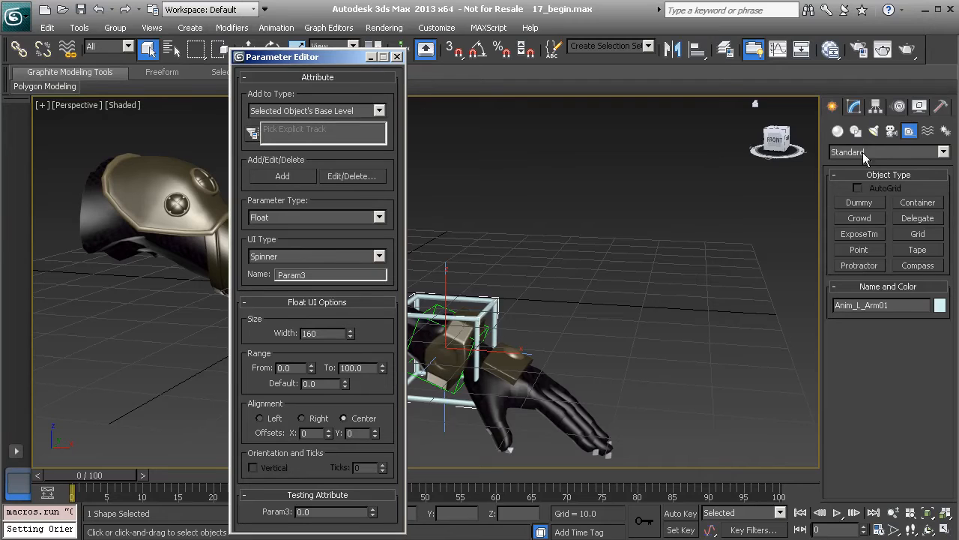
click(854, 107)
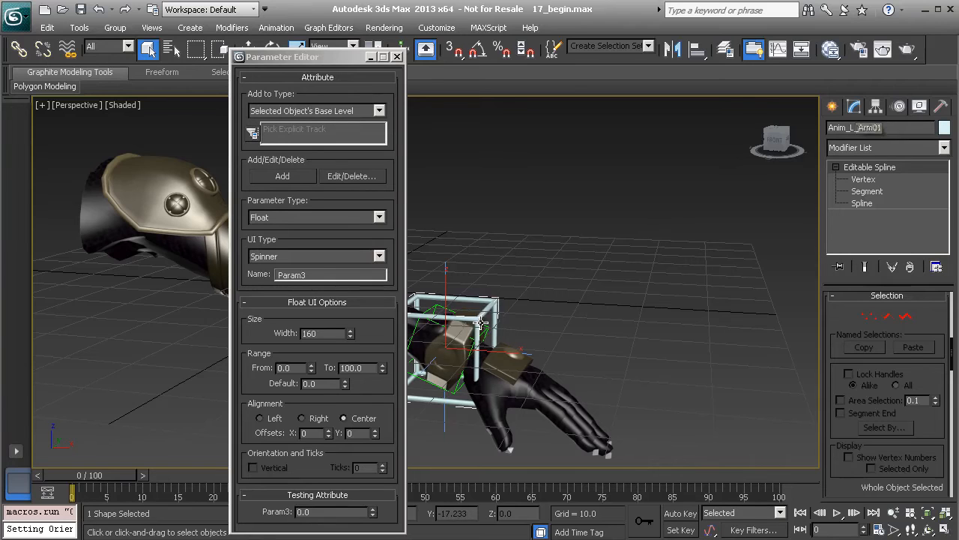
click(284, 178)
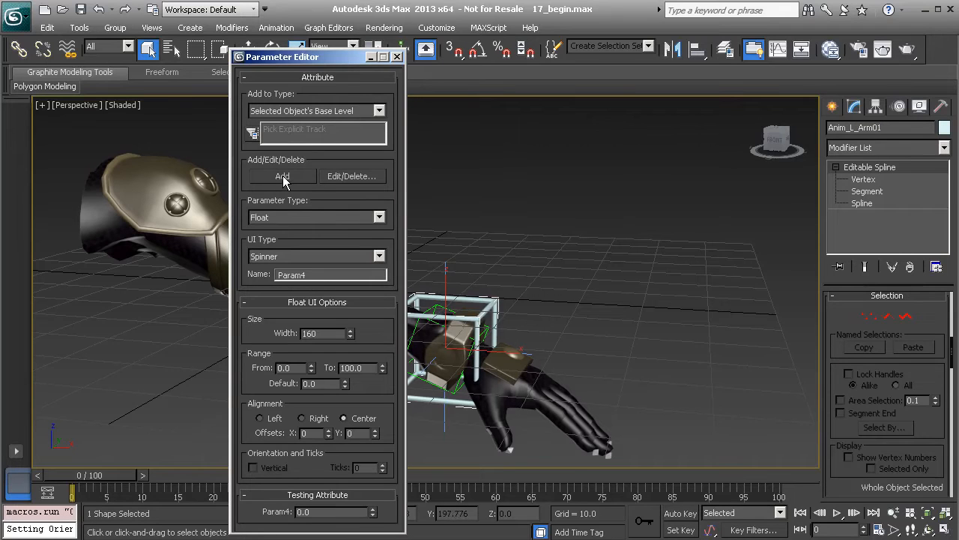
Step: Look through the Editable Spline's parameters to see where the custom attribute sits among them
drag(832, 329, 833, 135)
drag(834, 410, 832, 135)
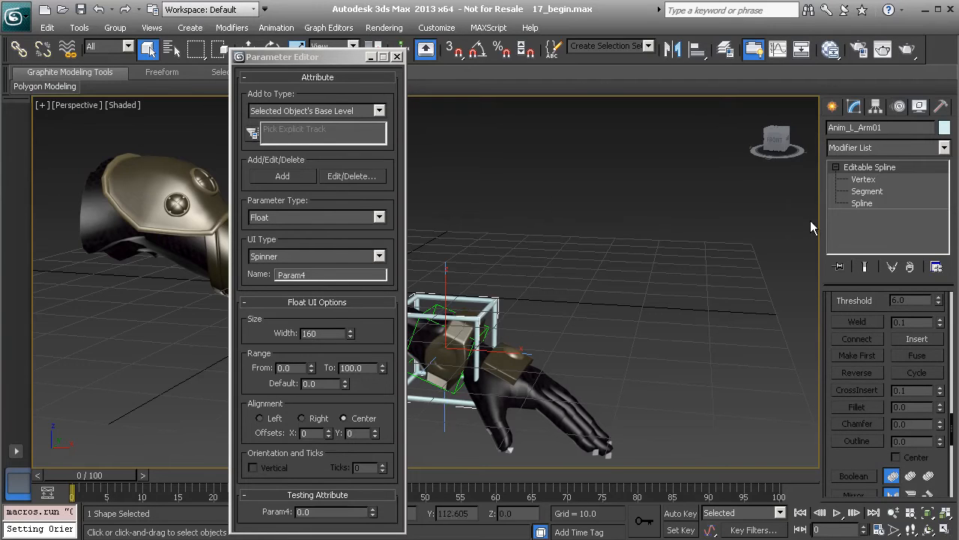
scroll(830, 417, down, 5)
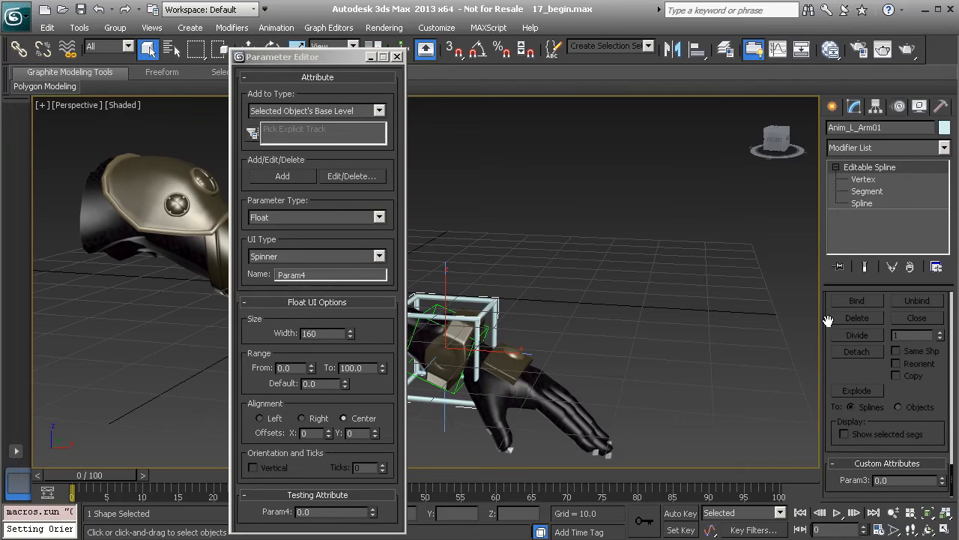
scroll(834, 322, up, 5)
scroll(832, 353, up, 6)
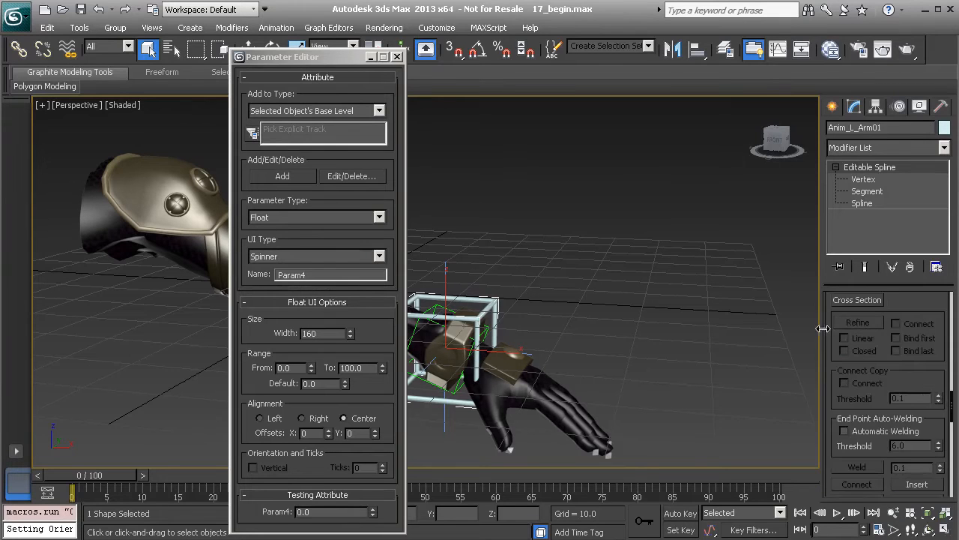
scroll(828, 323, up, 5)
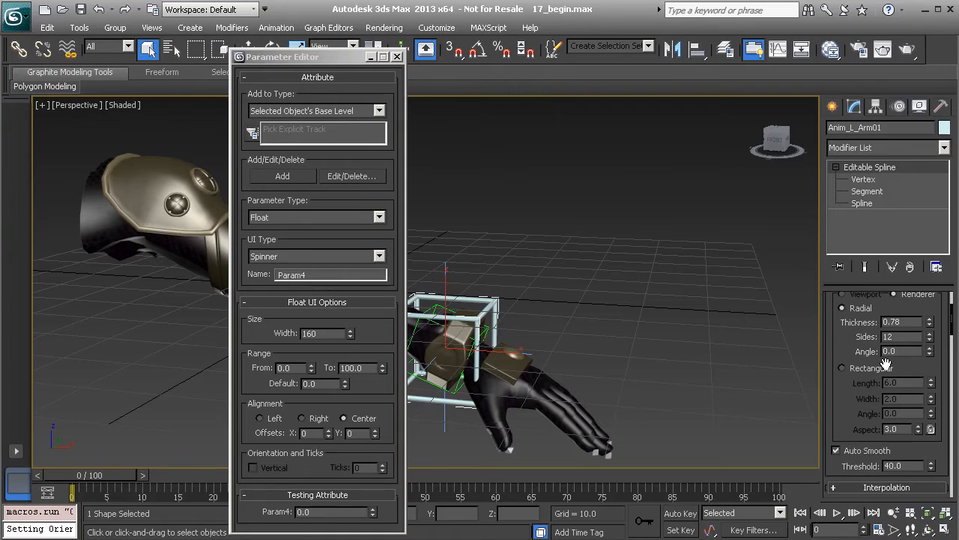
scroll(835, 337, up, 4)
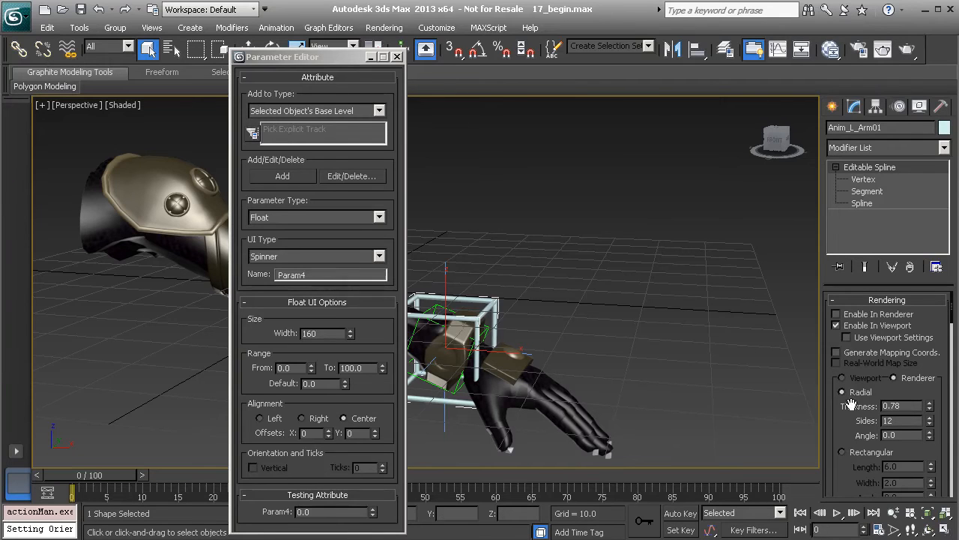
scroll(841, 420, down, 18)
scroll(838, 395, down, 15)
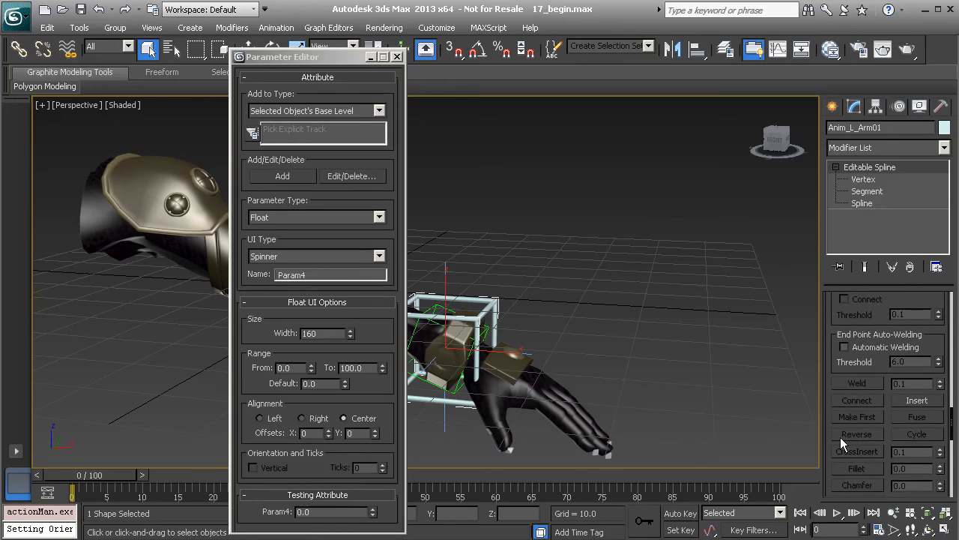
scroll(832, 437, down, 10)
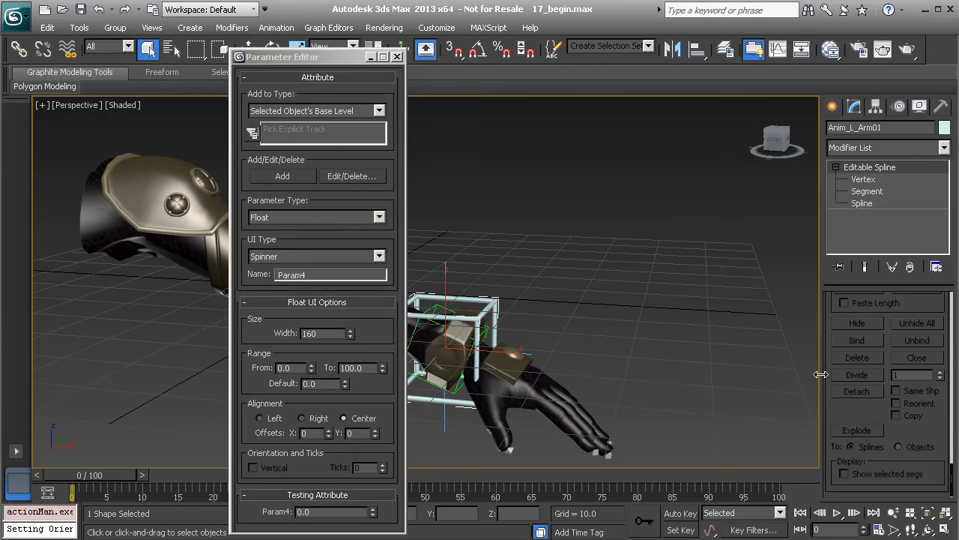
scroll(830, 353, up, 5)
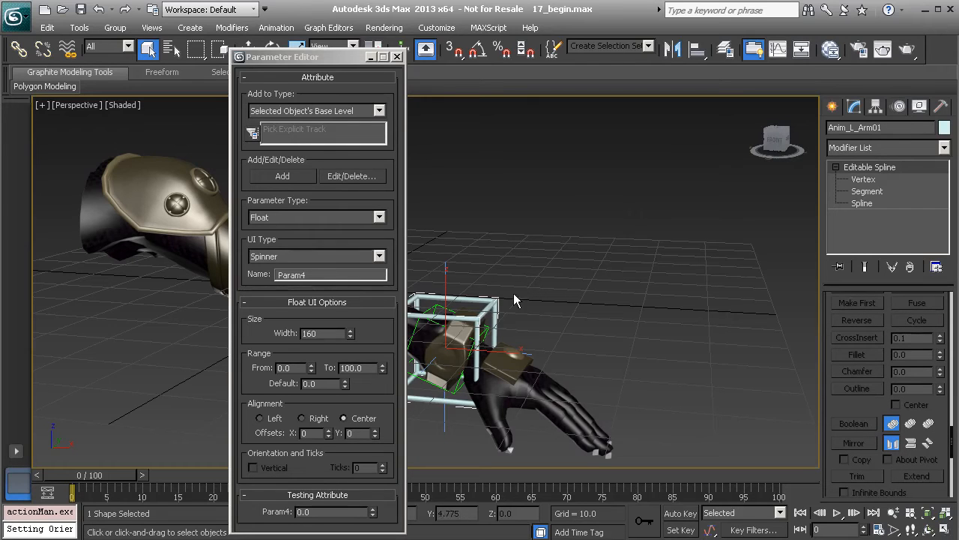
Step: Add an Attribute Holder modifier above the Editable Spline of Anim_L_Arm01 and close the Parameter Editor
click(869, 147)
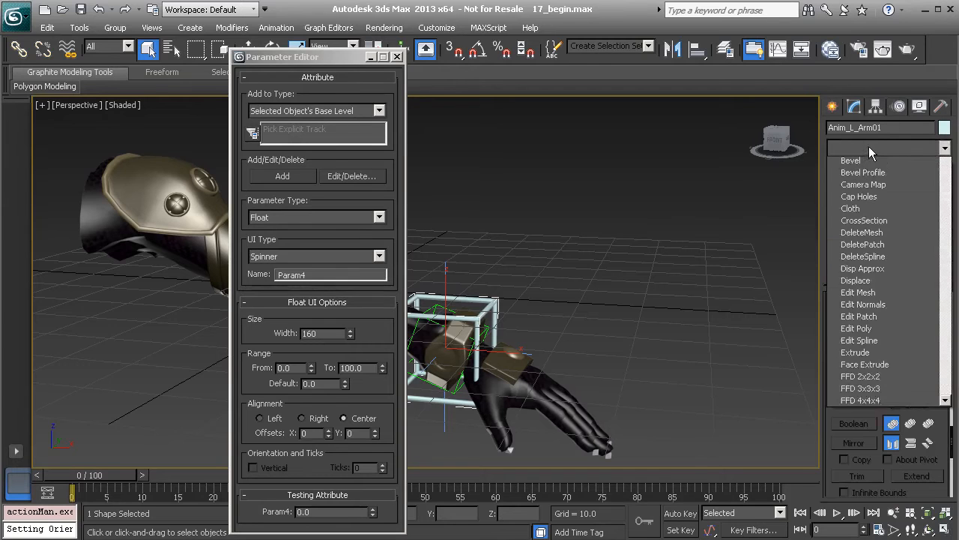
scroll(873, 270, down, 7)
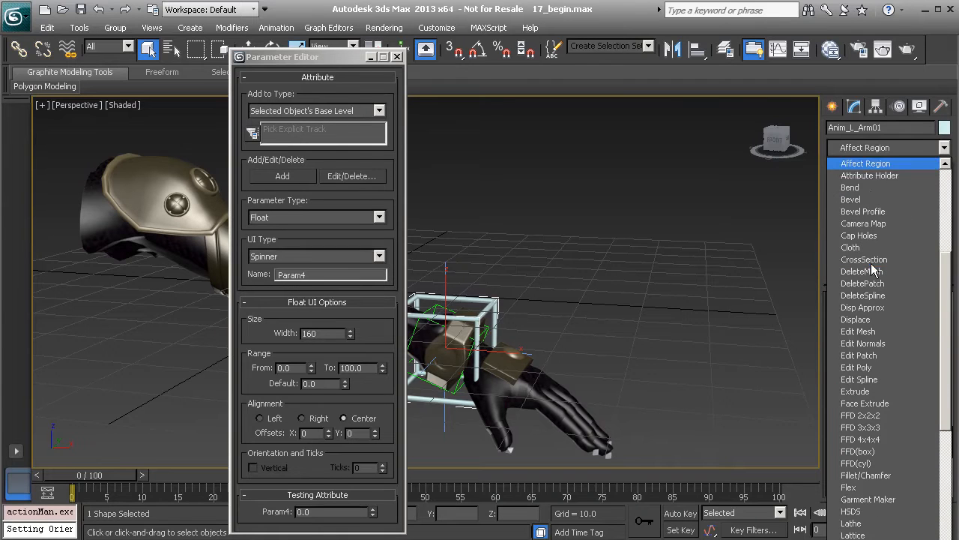
click(886, 178)
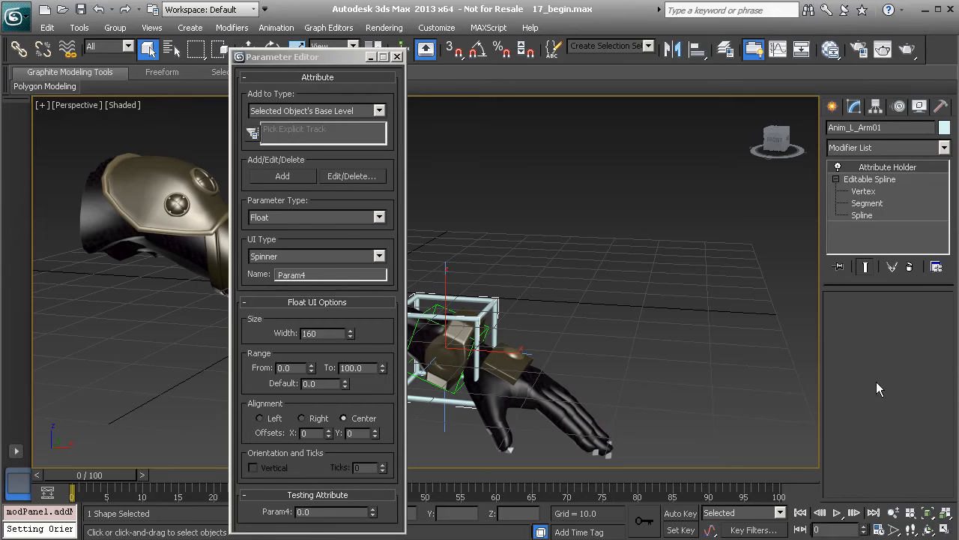
click(397, 56)
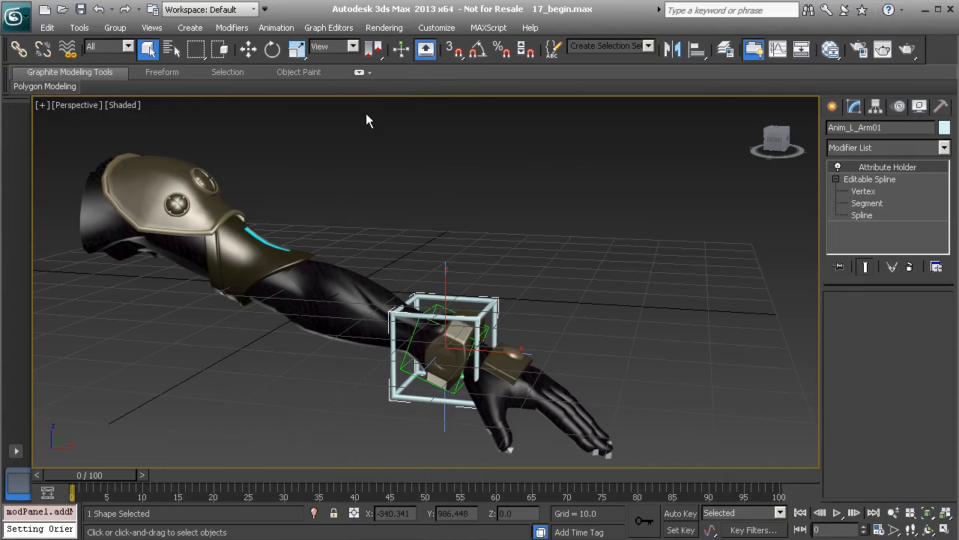
Step: Rename the Attribute Holder modifier as Extra_Controls
right_click(875, 169)
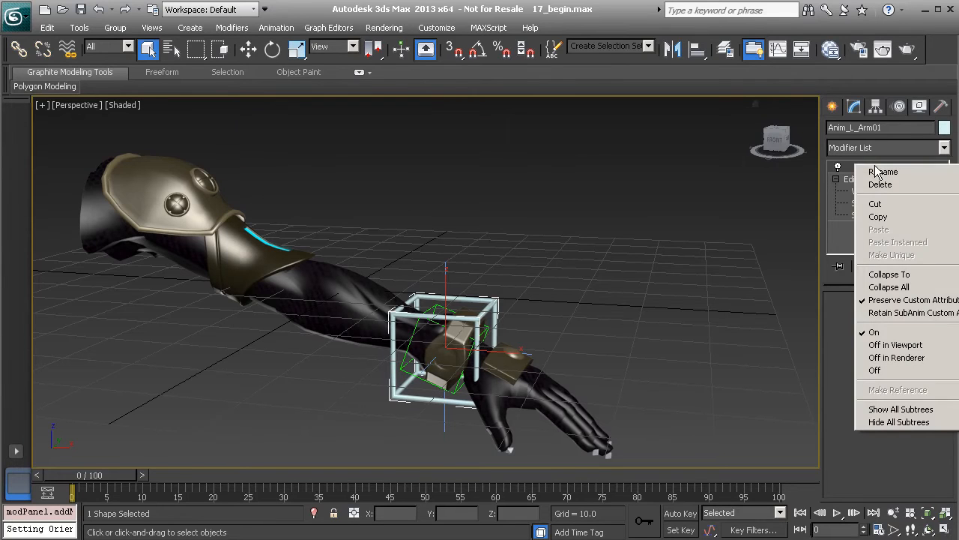
click(881, 171)
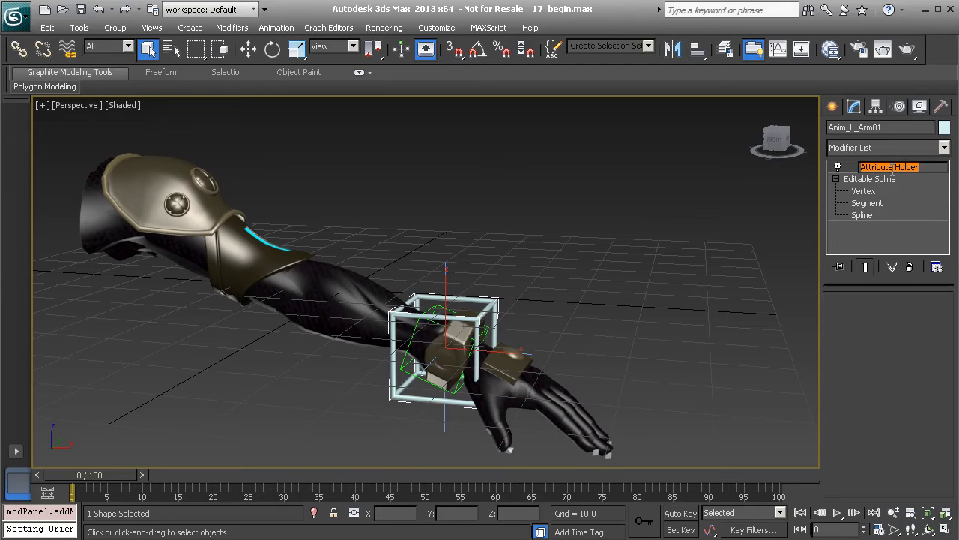
text(Extra_Controls)
key(Return)
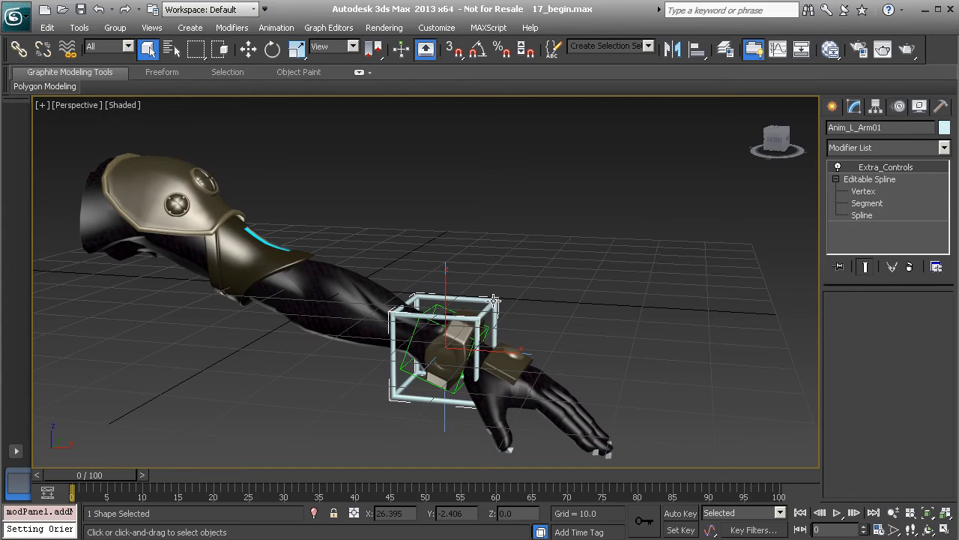
Step: Add a String EditText attribute named Elbow to the Extra_Controls modifier and enter "Swivel Control" as its text
key(alt+1)
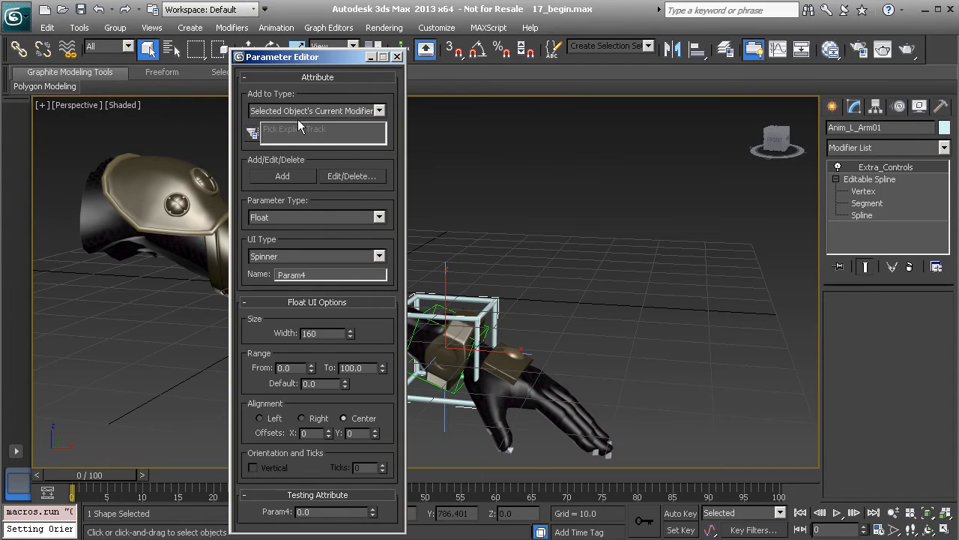
drag(287, 60, 282, 37)
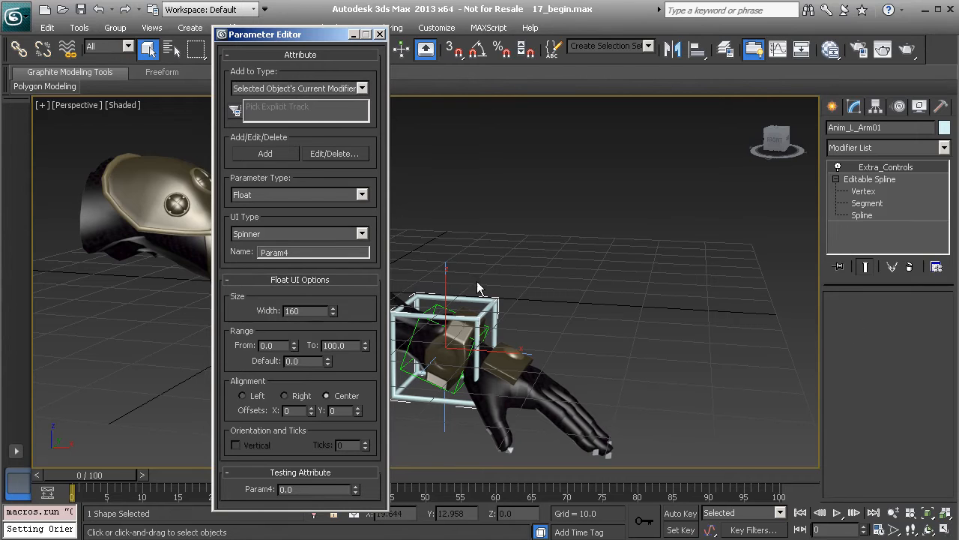
click(264, 197)
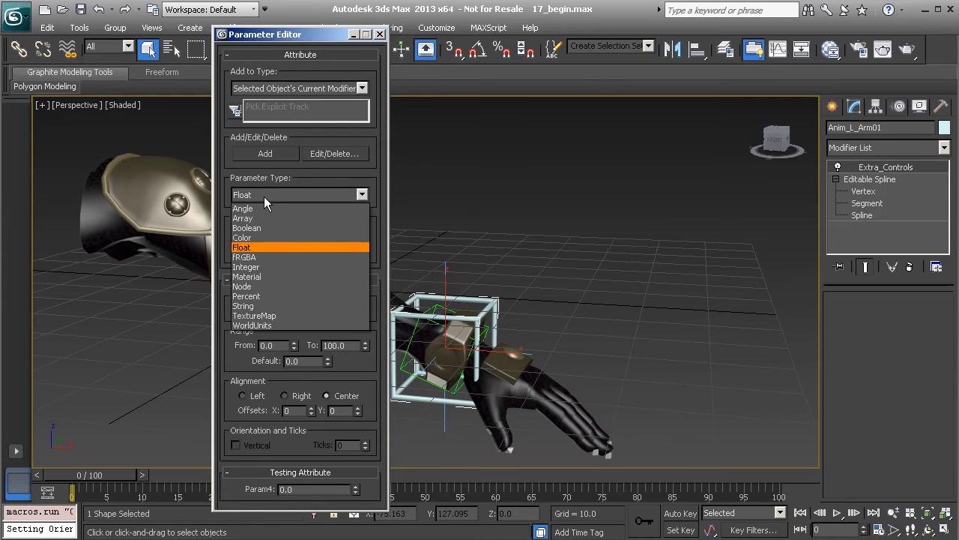
click(277, 305)
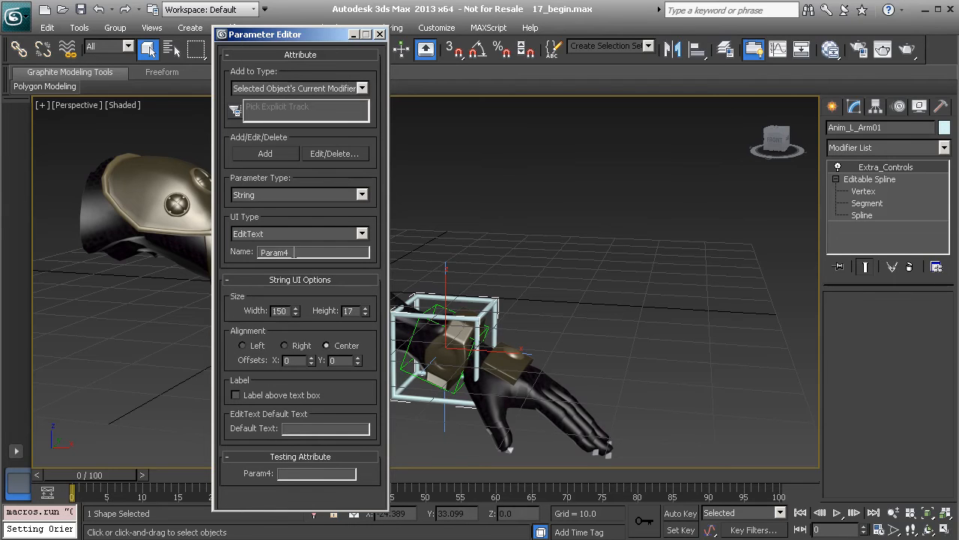
double_click(294, 253)
text(E)
click(266, 154)
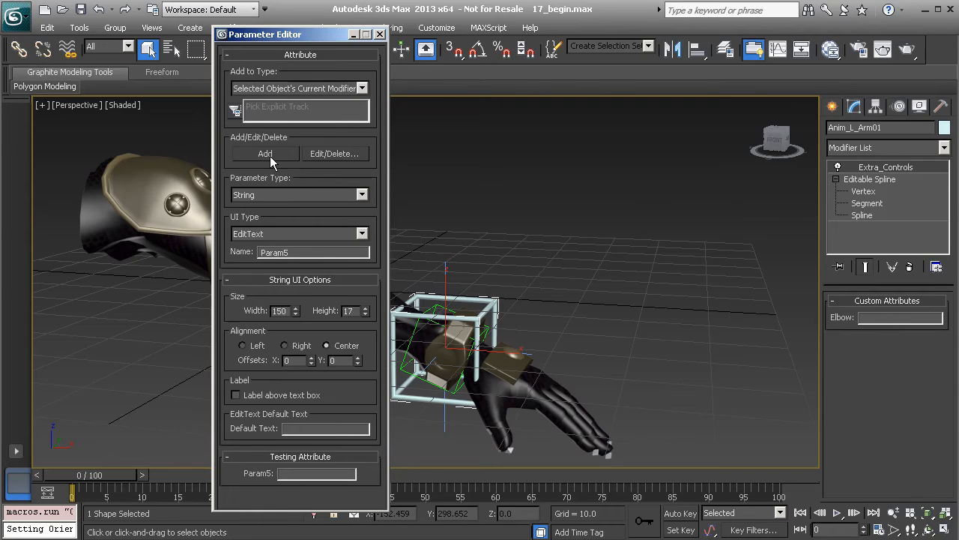
click(866, 318)
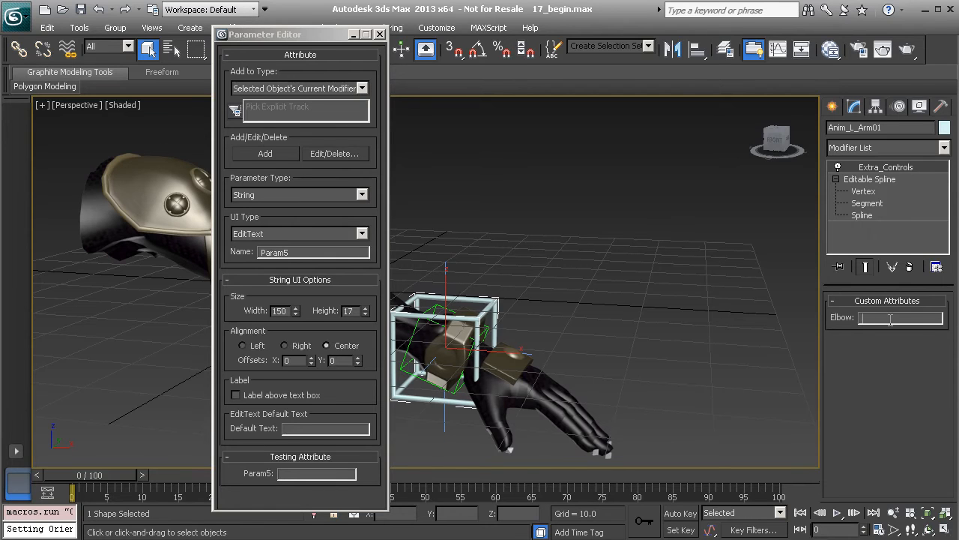
text(Swivel Control)
Step: Define a new Float spinner parameter in the Parameter Editor and name it Swivel
click(280, 194)
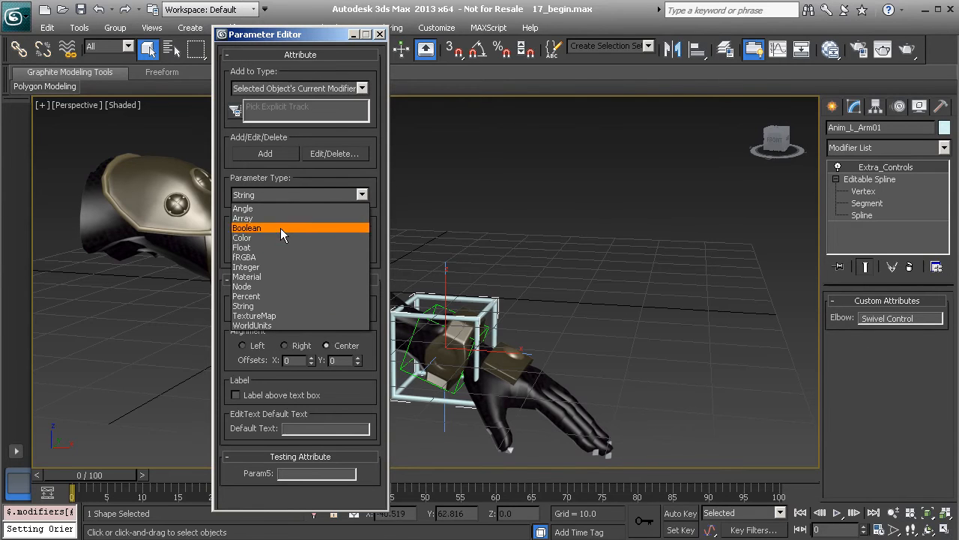
click(288, 247)
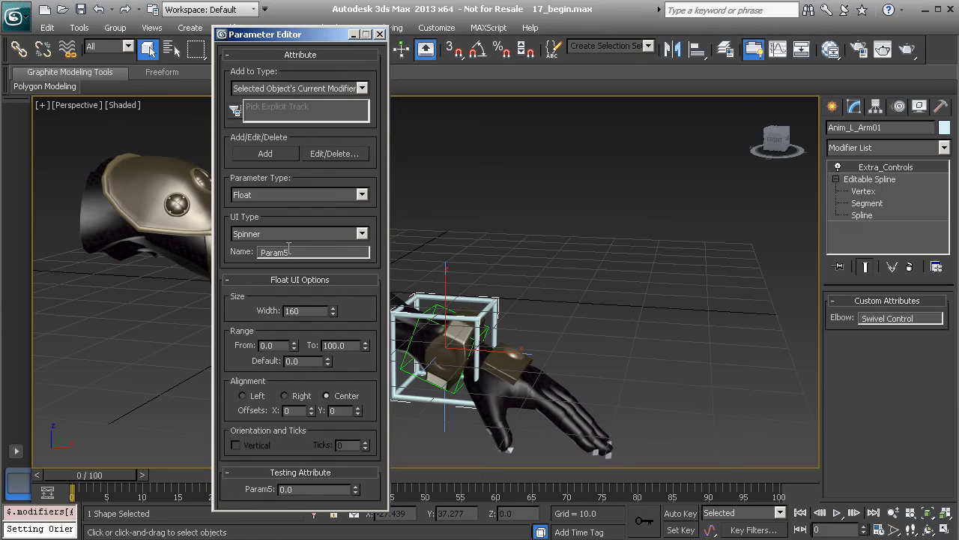
double_click(302, 310)
click(277, 251)
double_click(277, 251)
text(Swivel)
Step: Set the Swivel parameter's range from -360 to 360 and add it to the Extra_Controls modifier
click(269, 346)
double_click(271, 345)
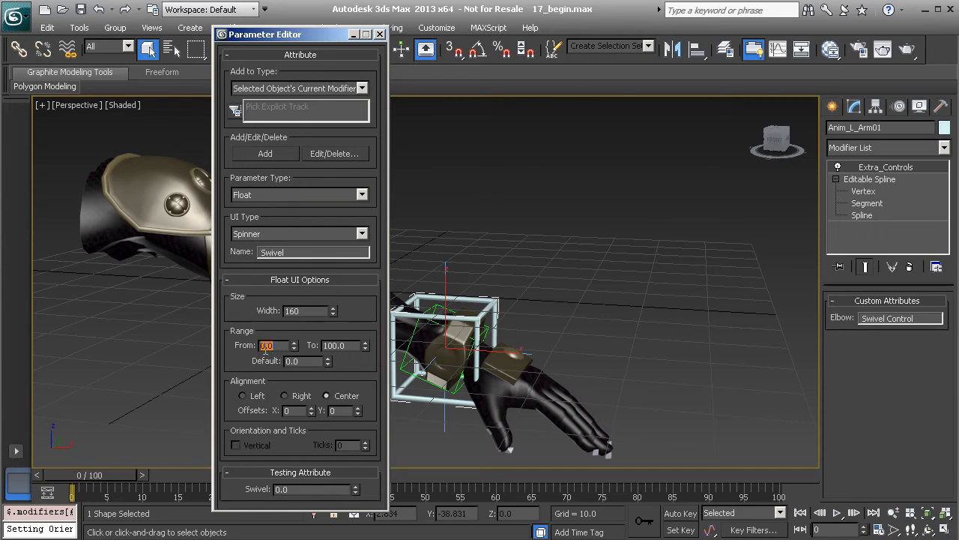
text(-360)
key(Return)
double_click(345, 346)
text(360)
click(267, 154)
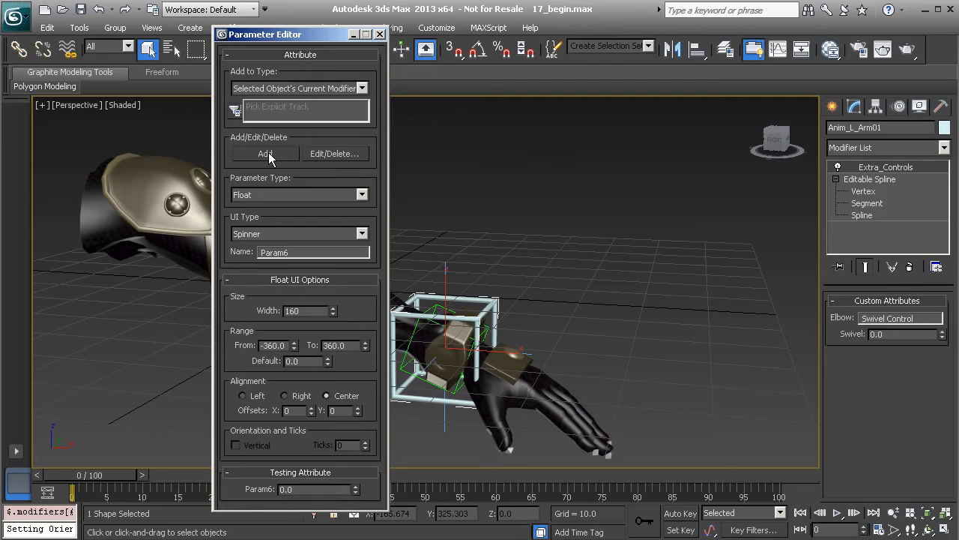
Step: Test the Swivel spinner in the custom attributes and close the Parameter Editor
drag(941, 335, 927, 316)
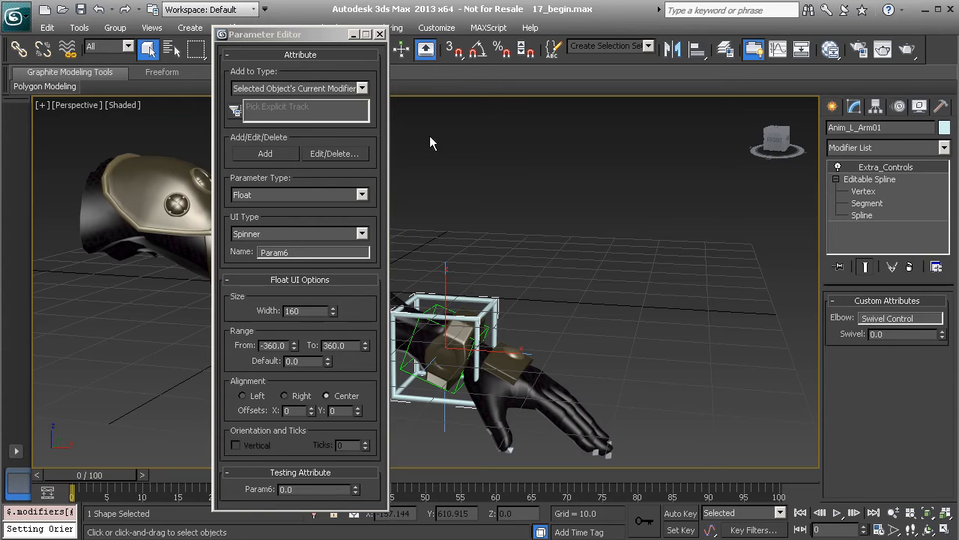
click(383, 34)
click(380, 35)
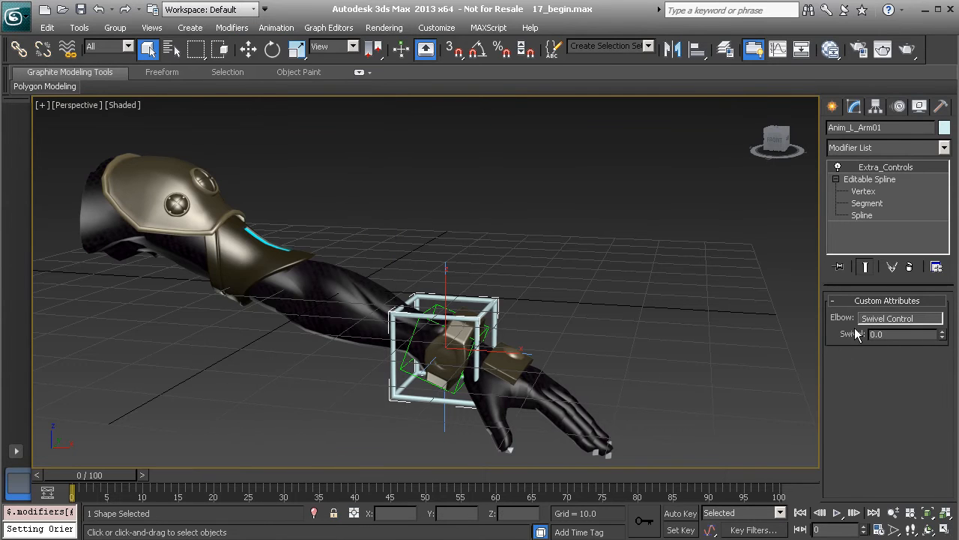
Step: Inspect the Elbow and Swivel parameters in the Parameter Editor's Edit Attributes/Parameters dialog, cancel without changes and close the editor
click(275, 28)
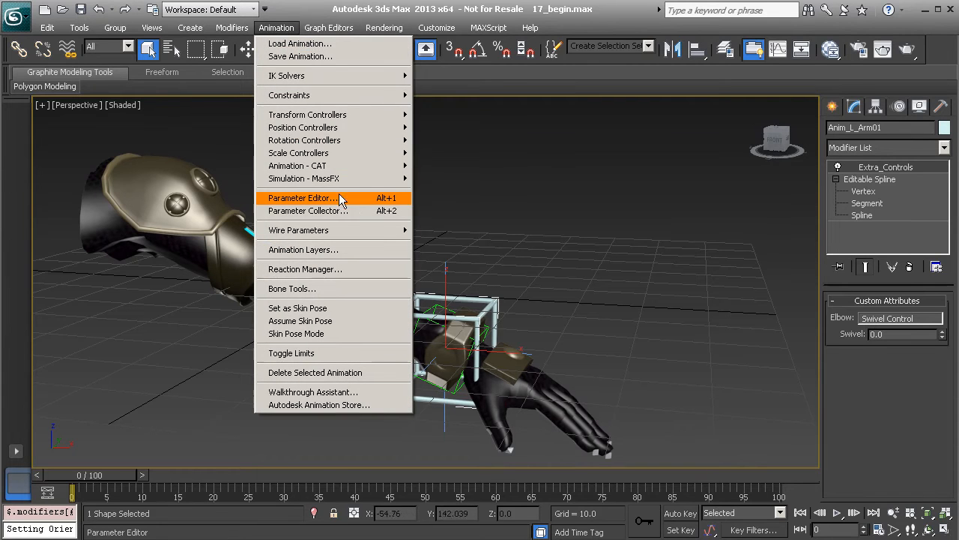
click(365, 199)
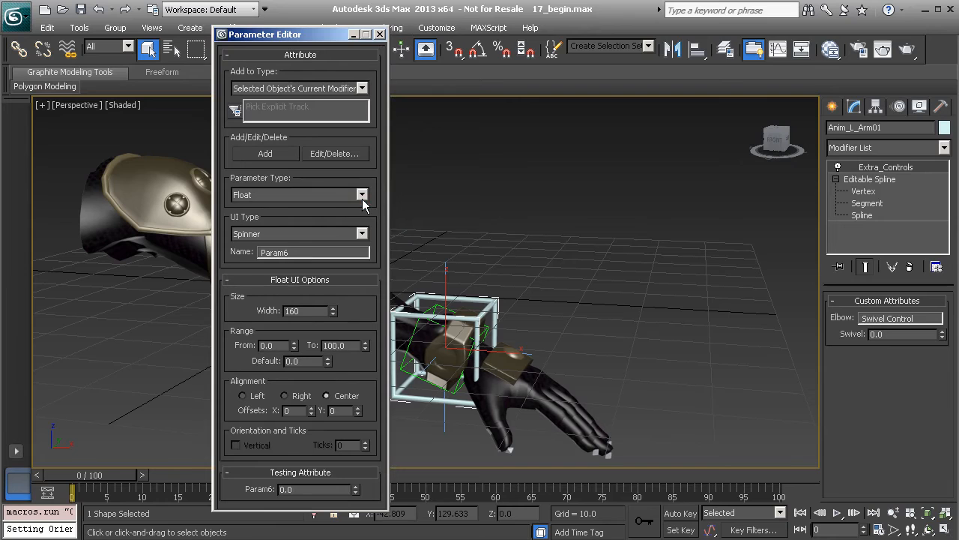
click(325, 156)
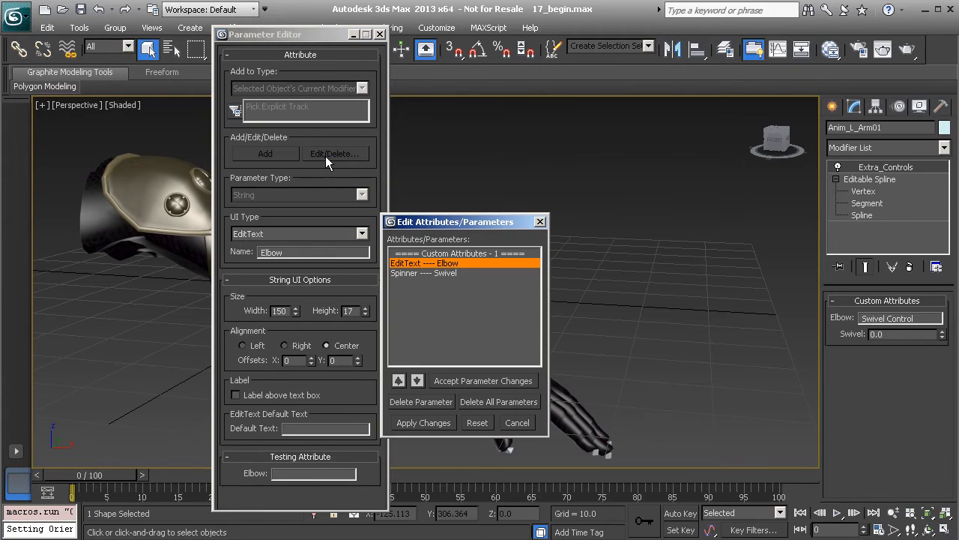
click(446, 273)
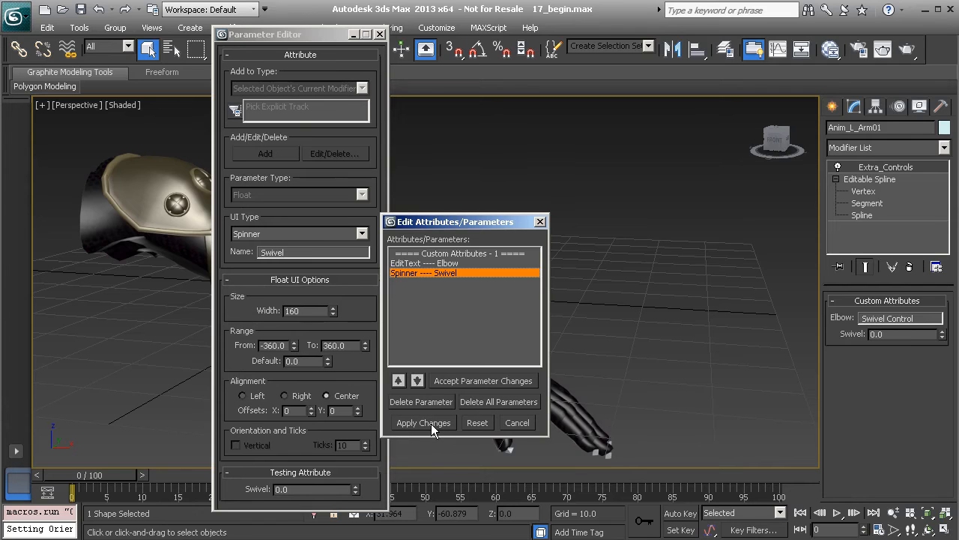
click(515, 424)
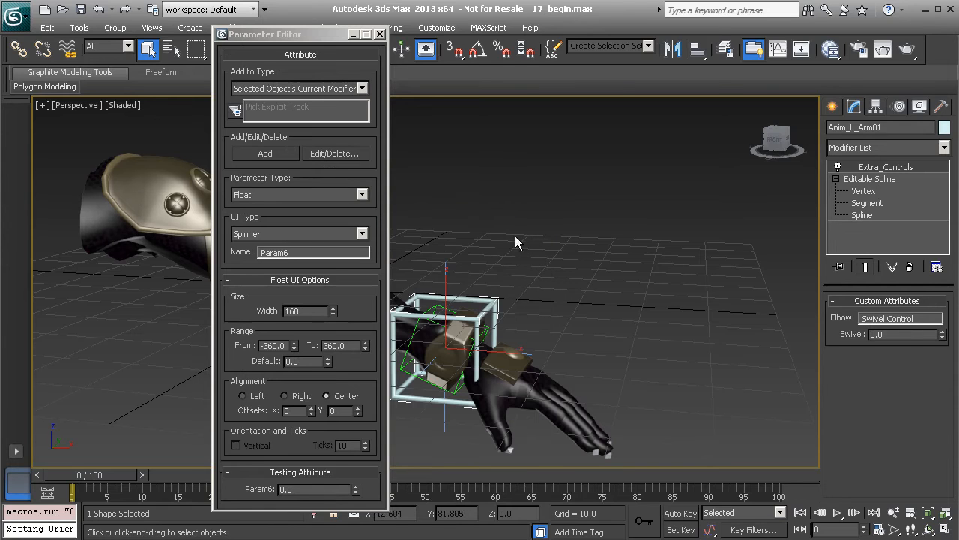
click(381, 34)
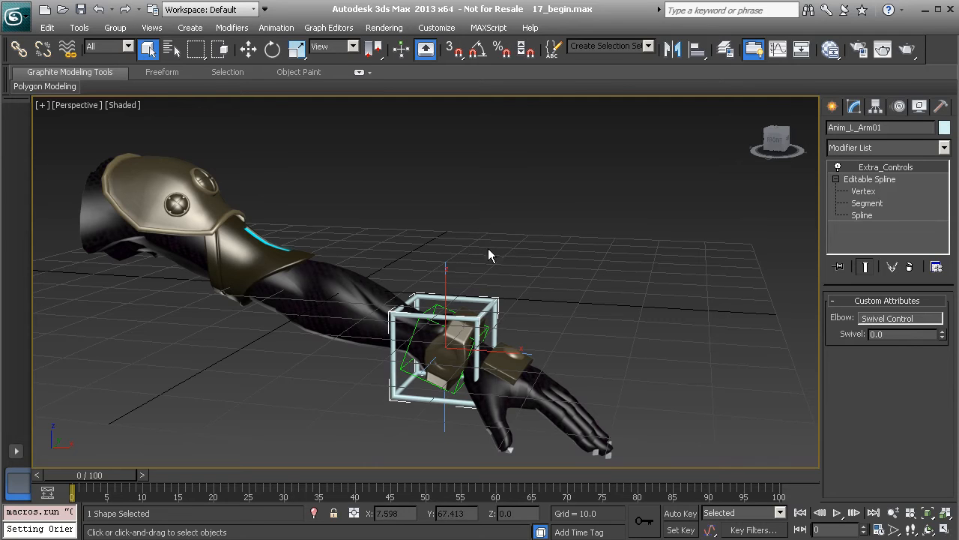
Step: Start wiring the Swivel custom attribute of Anim_L_Arm01's Extra_Controls modifier to the Swivel Angle of IK_L_Arm01
click(277, 29)
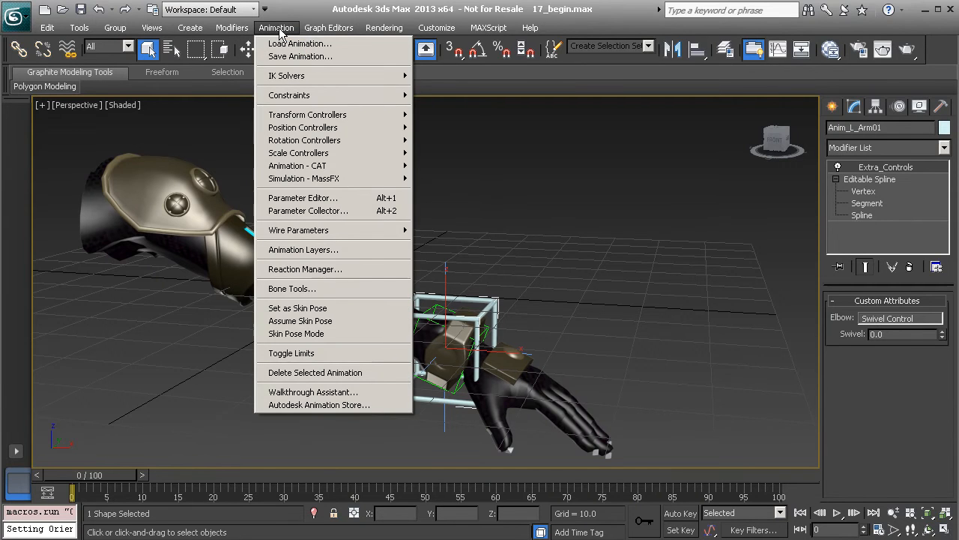
mouse_move(331, 237)
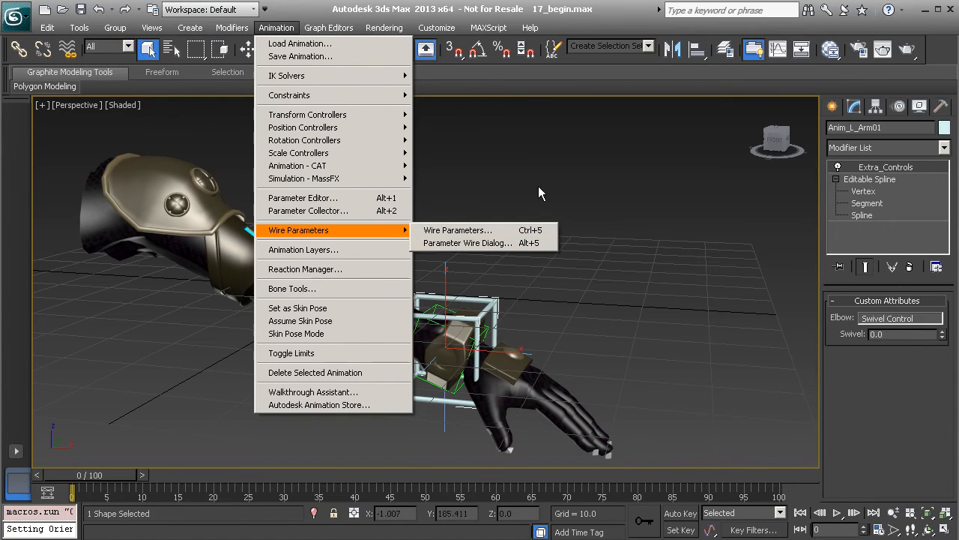
click(530, 231)
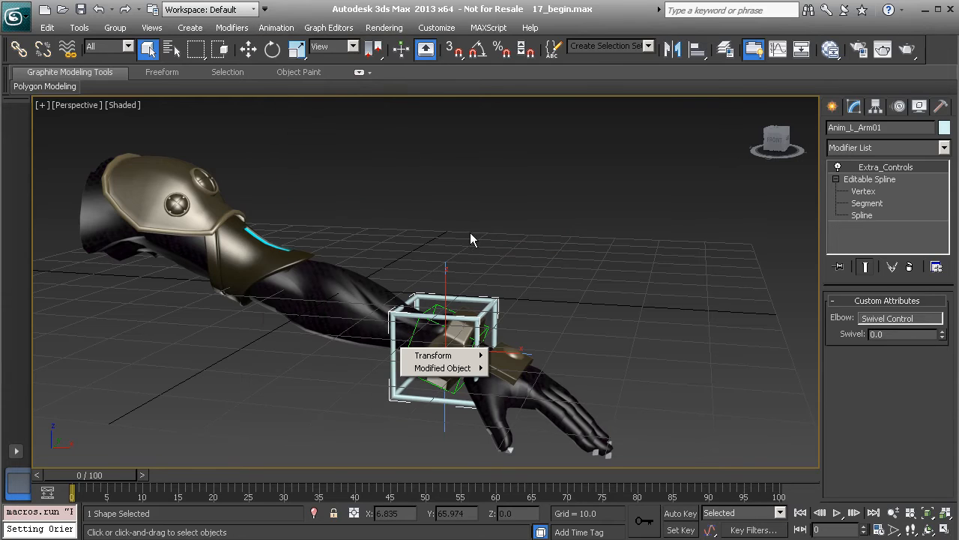
mouse_move(477, 356)
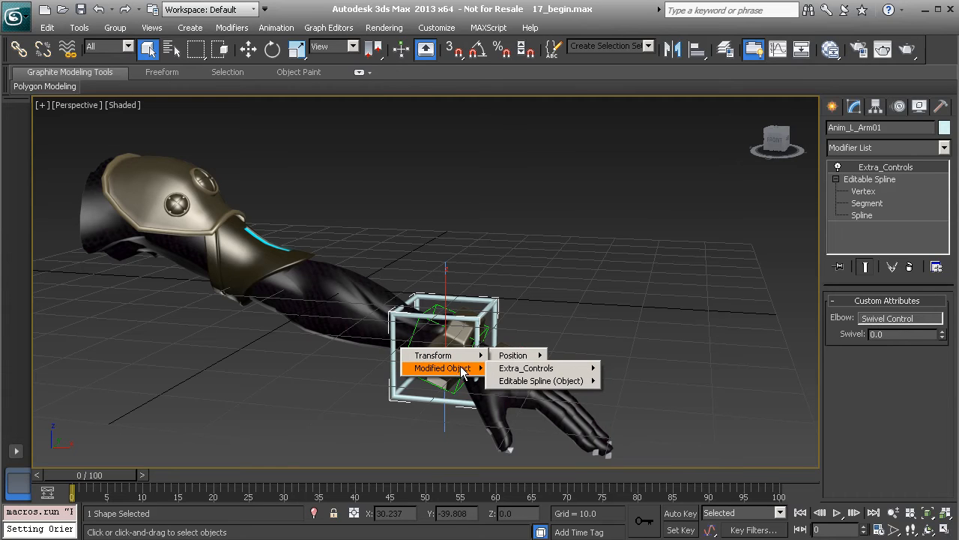
mouse_move(541, 374)
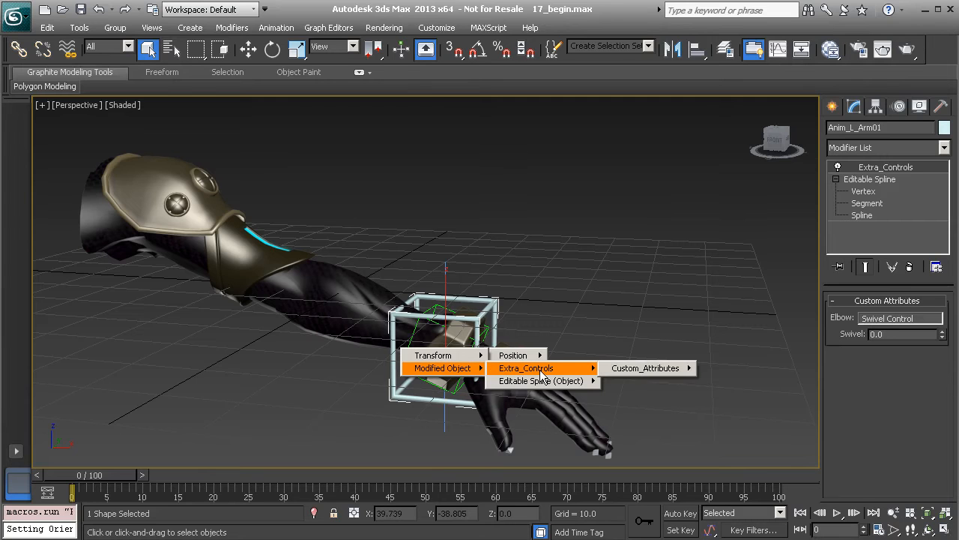
mouse_move(656, 371)
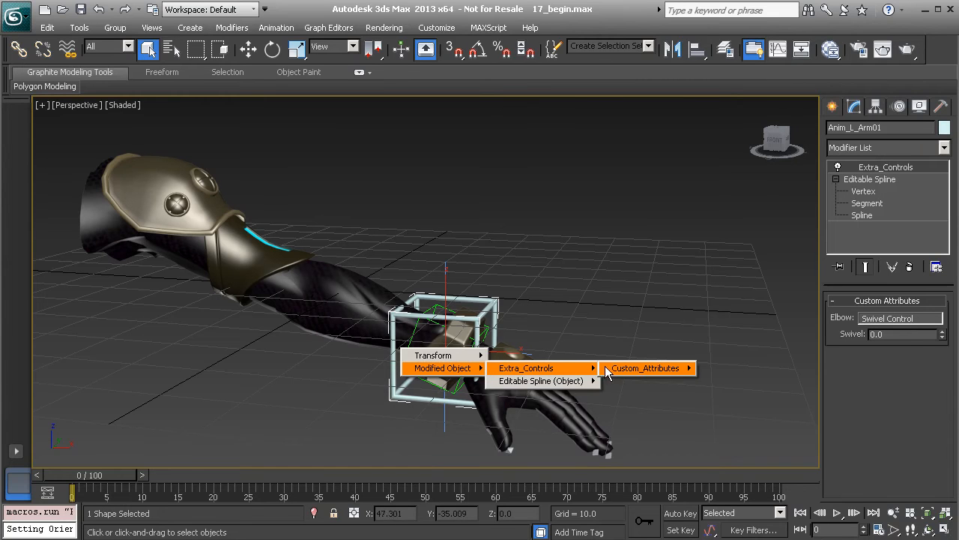
mouse_move(624, 368)
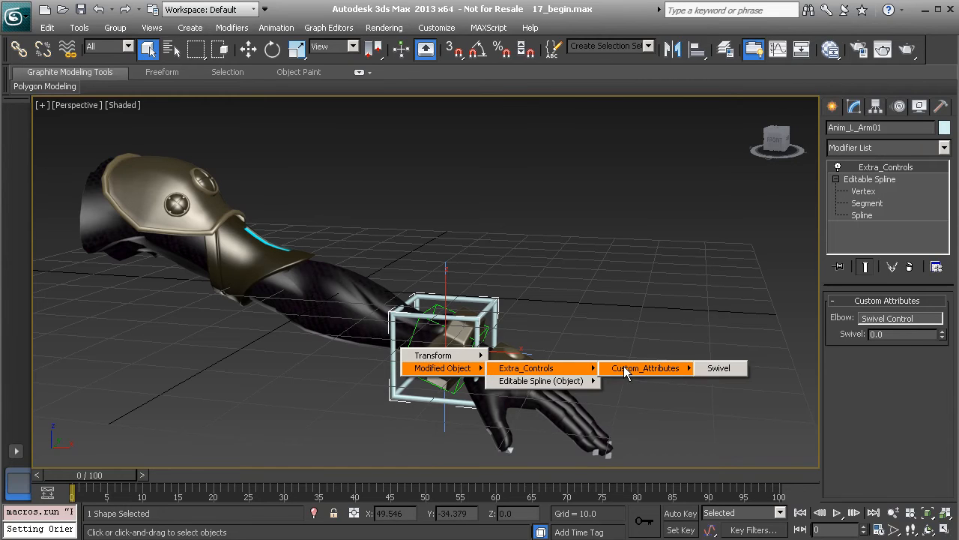
click(731, 370)
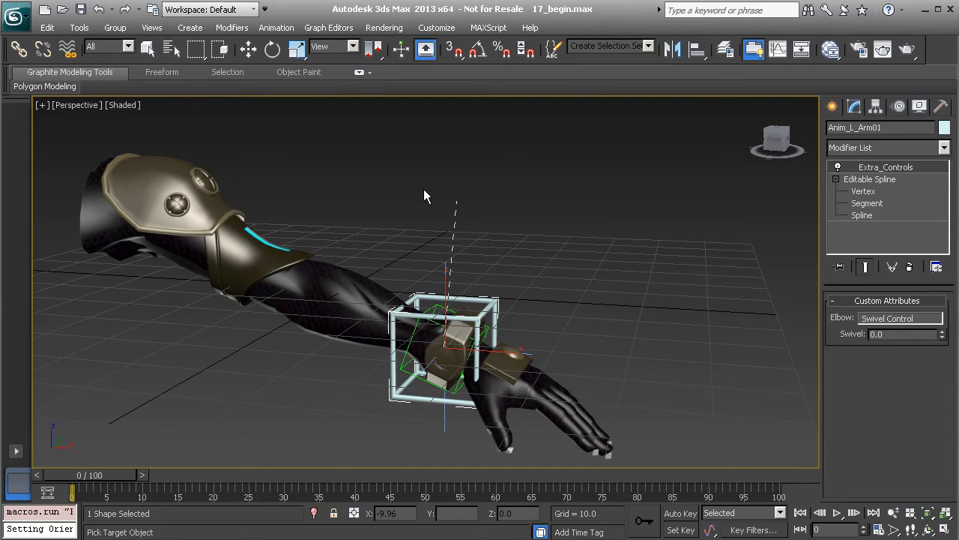
click(446, 267)
mouse_move(453, 273)
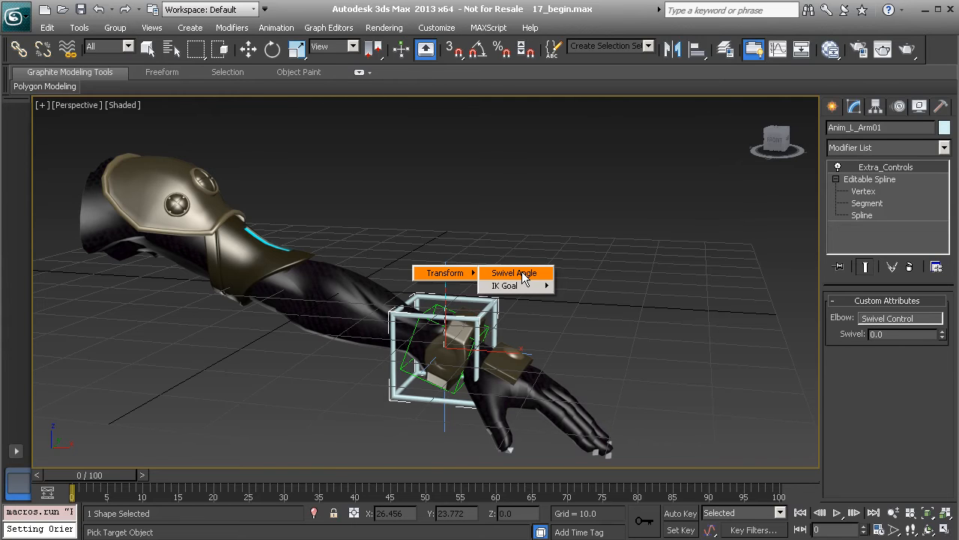
click(524, 278)
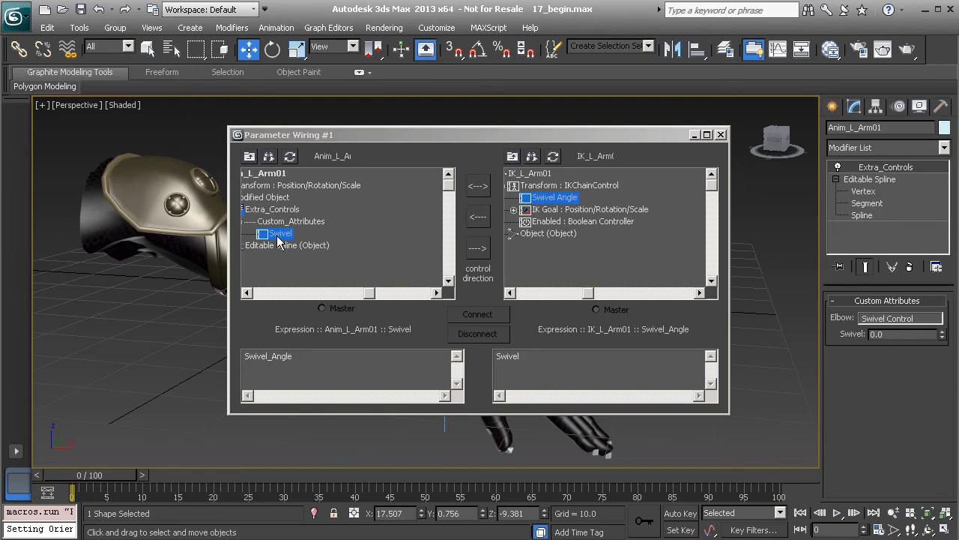
Step: Connect Swivel and Swivel Angle with a two-way connection and minimize the Parameter Wiring window
click(478, 218)
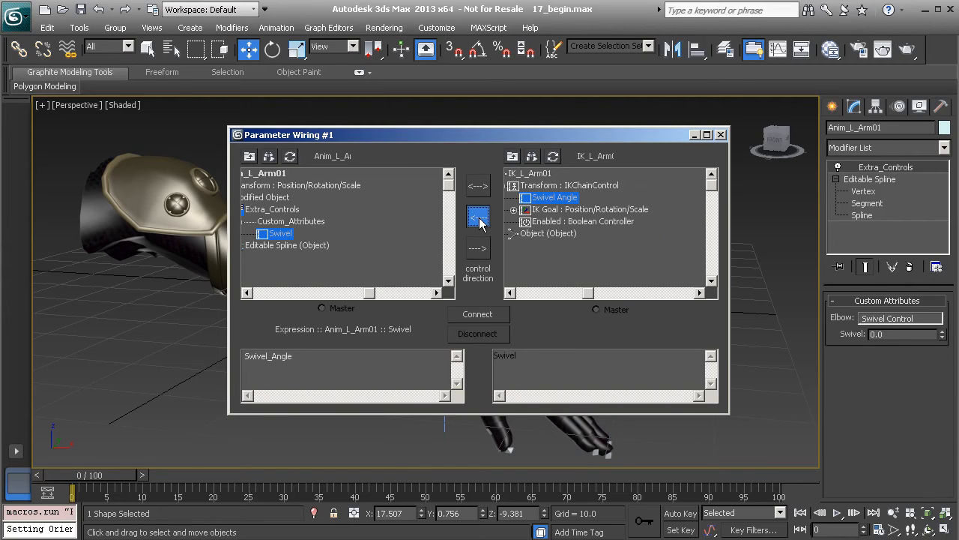
click(478, 247)
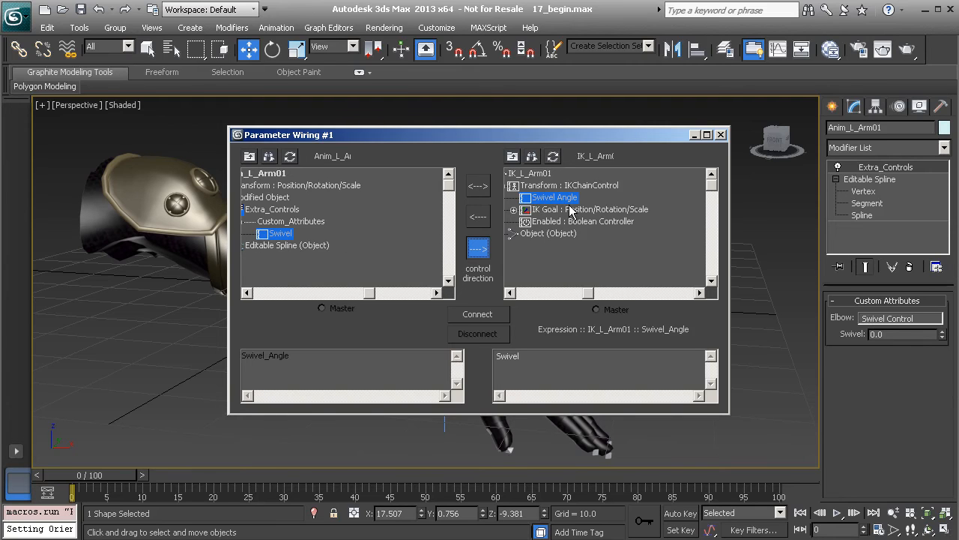
click(479, 186)
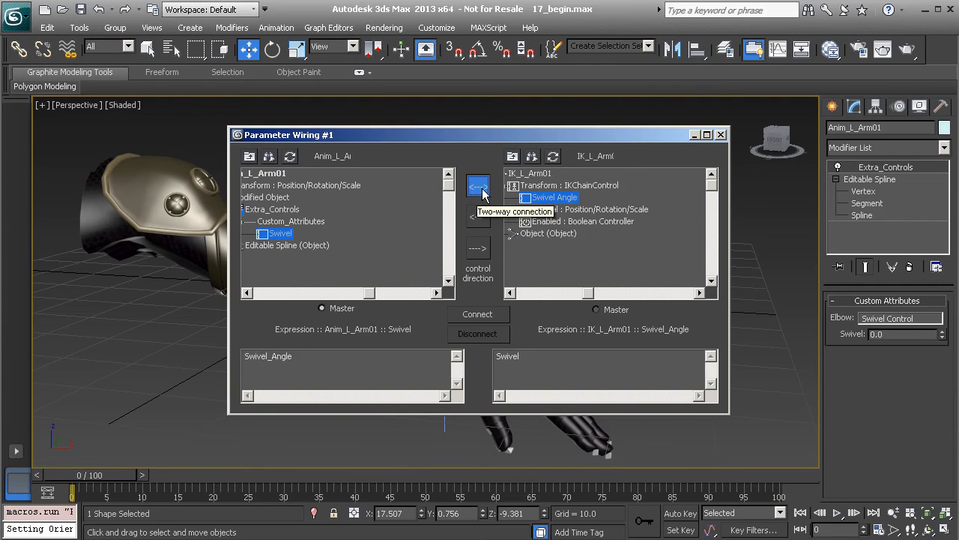
click(493, 315)
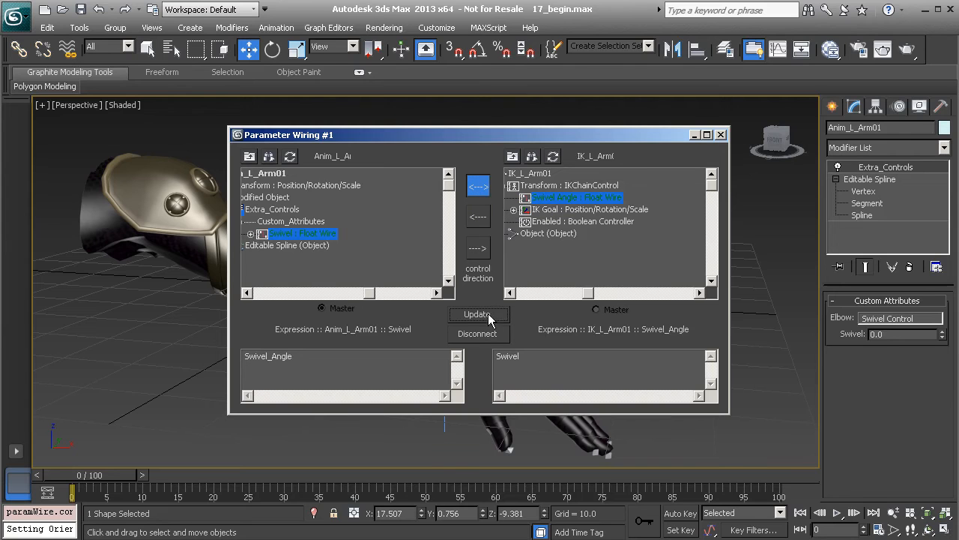
click(694, 135)
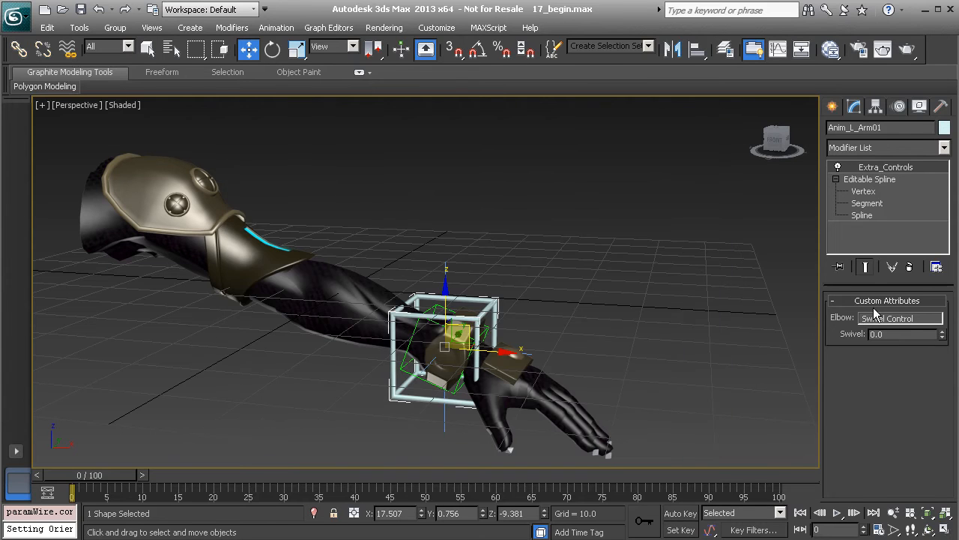
Step: Test the two-way wiring with the Swivel spinner and IK_L_Arm01's Swivel Angle, and reset the angle to 0
mouse_move(942, 335)
mouse_down()
mouse_move(939, 316)
mouse_move(943, 336)
mouse_up()
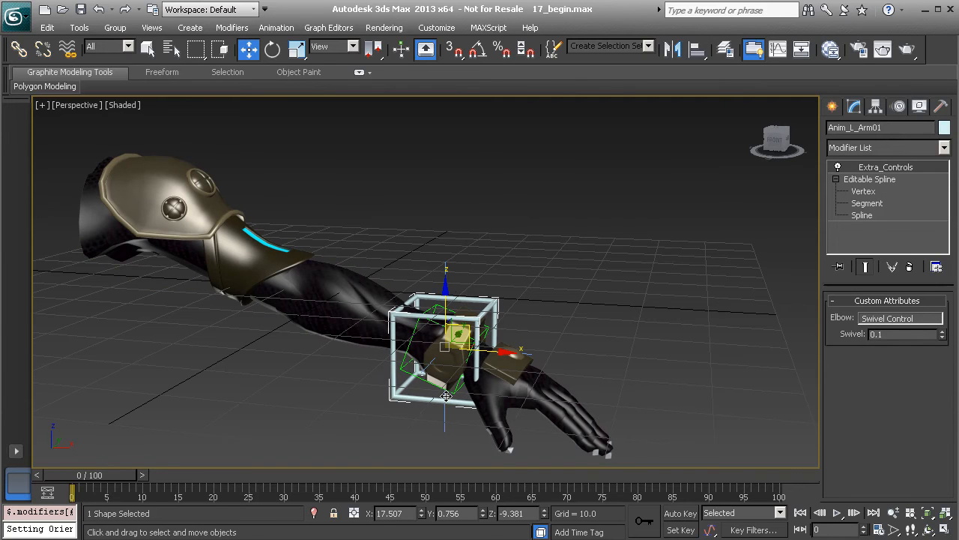
click(447, 421)
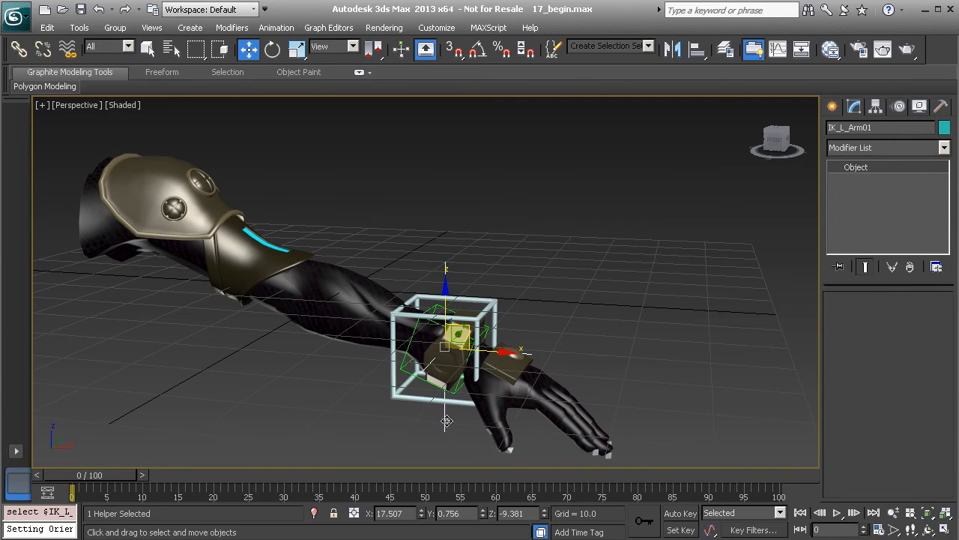
click(899, 107)
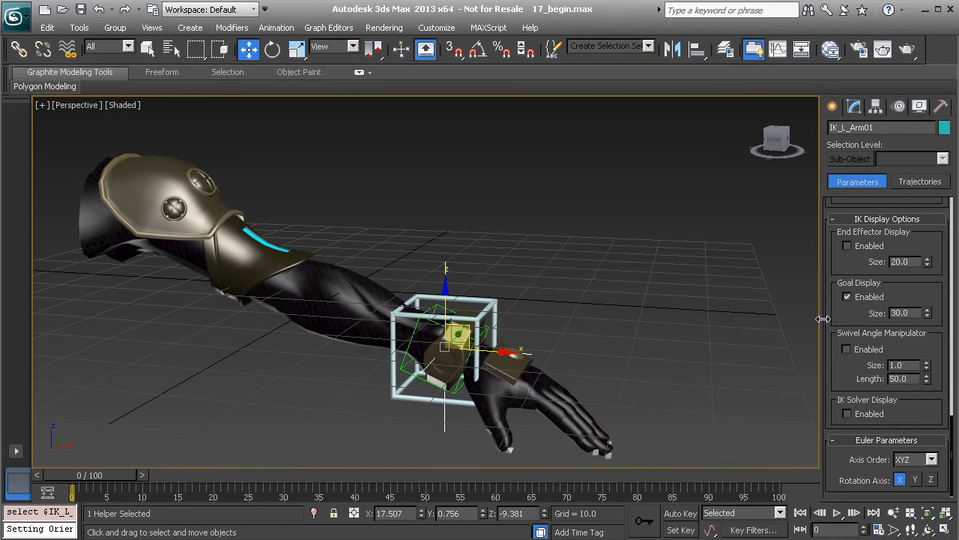
drag(832, 266, 844, 437)
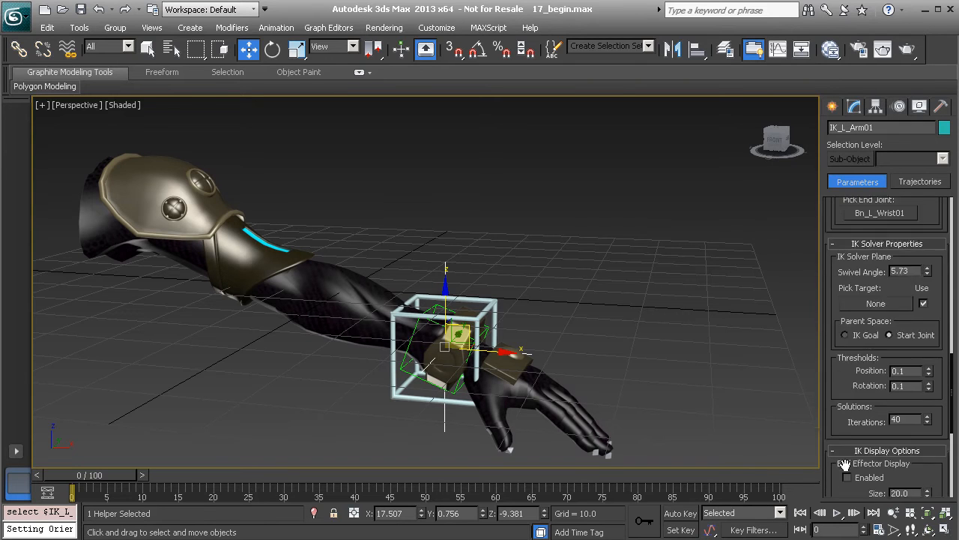
drag(928, 310, 910, 257)
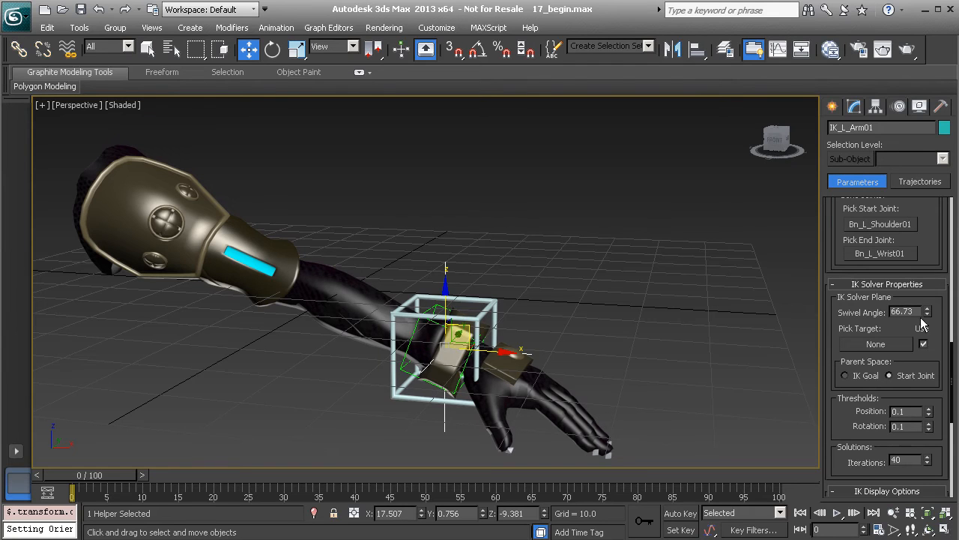
drag(928, 314, 922, 351)
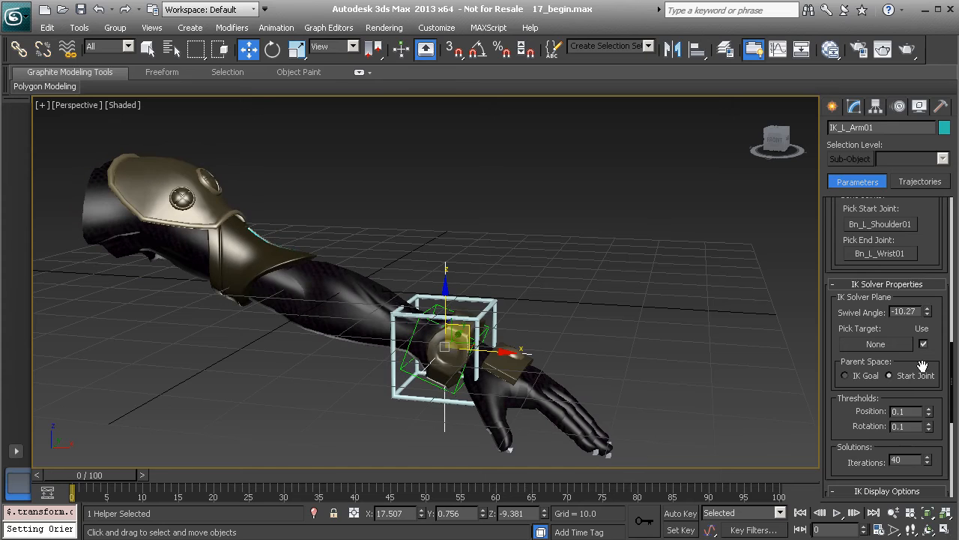
mouse_move(927, 315)
mouse_down()
mouse_move(921, 309)
mouse_move(921, 323)
mouse_up()
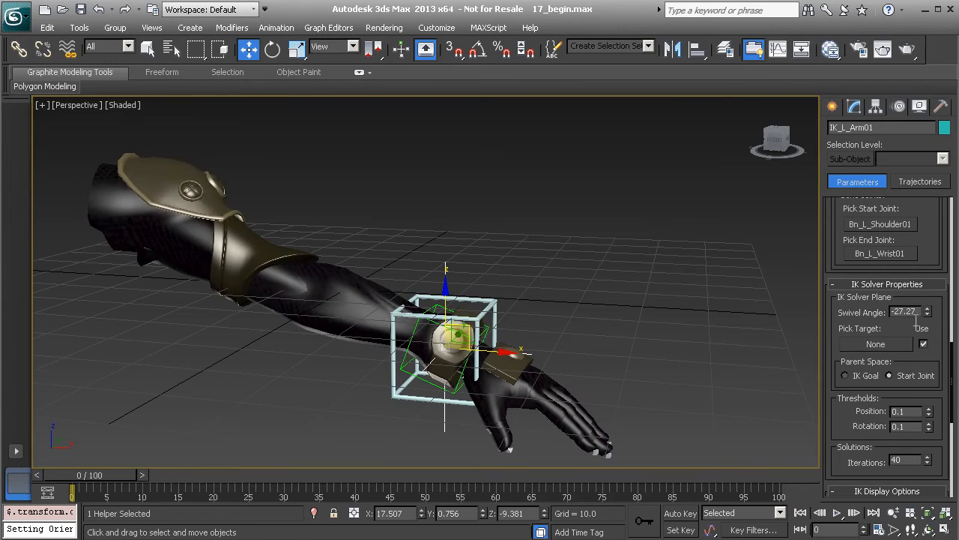
right_click(928, 314)
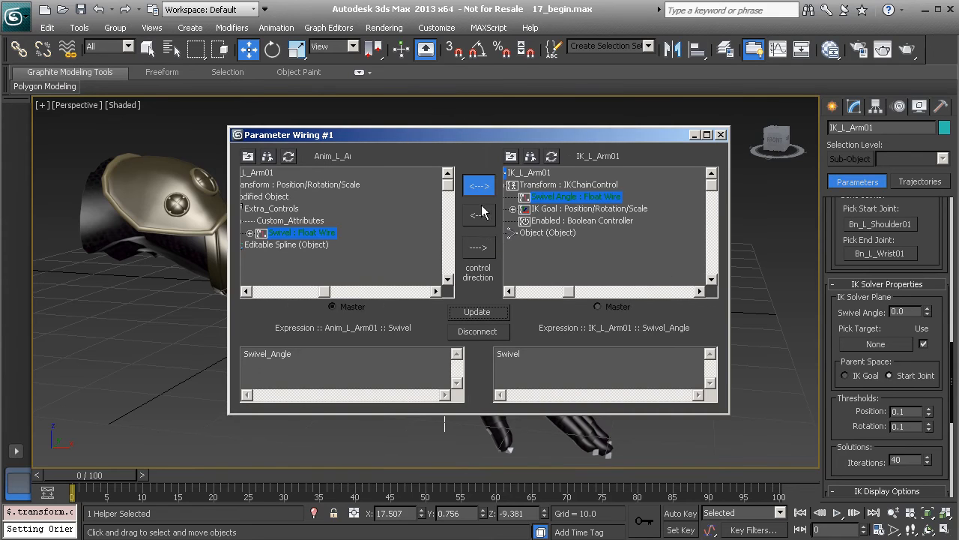
Step: Replace the two-way wiring with a one-way connection from Swivel to Swivel Angle and minimize the Parameter Wiring window
click(478, 248)
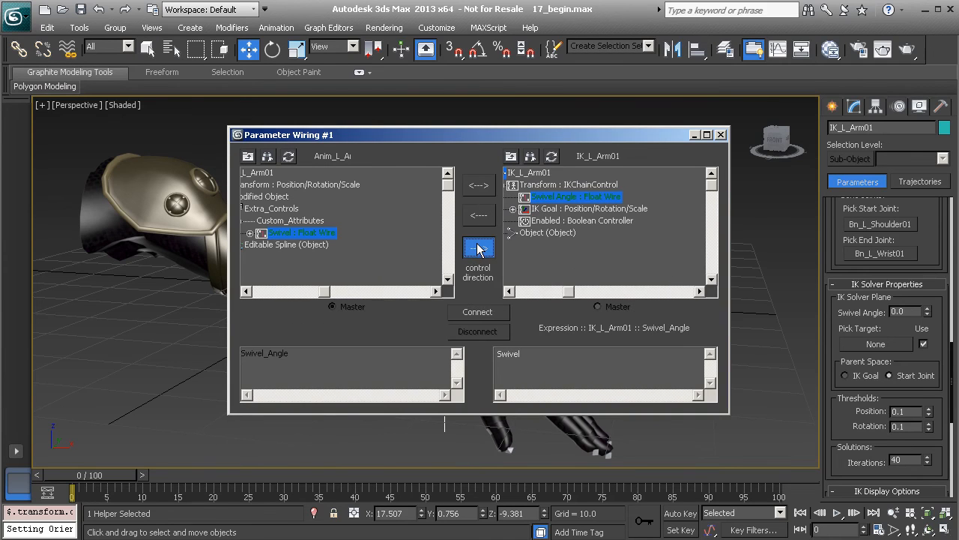
click(473, 314)
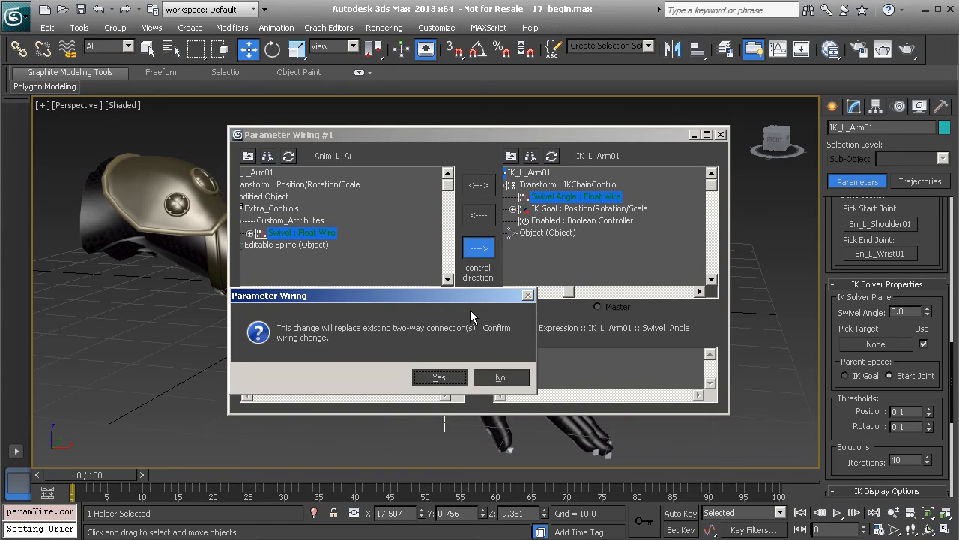
click(440, 378)
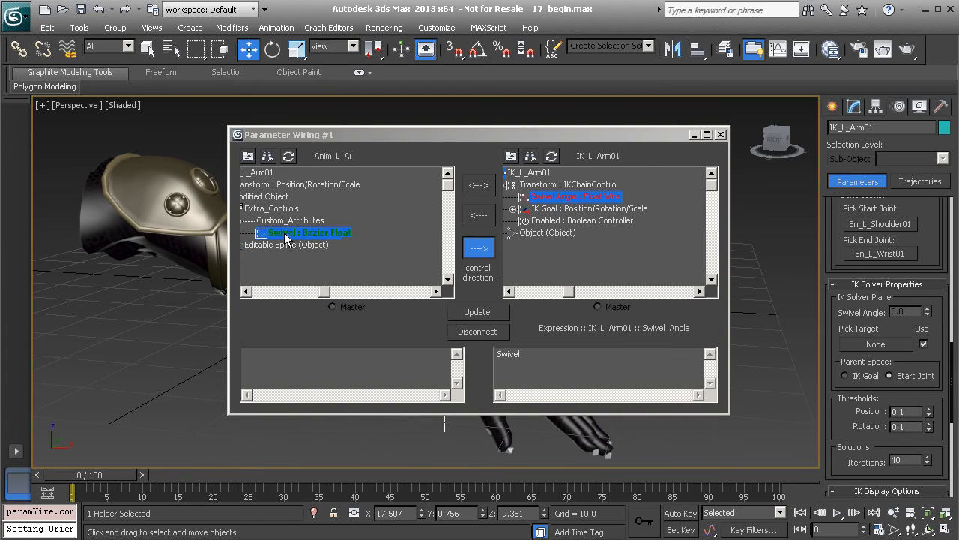
click(694, 136)
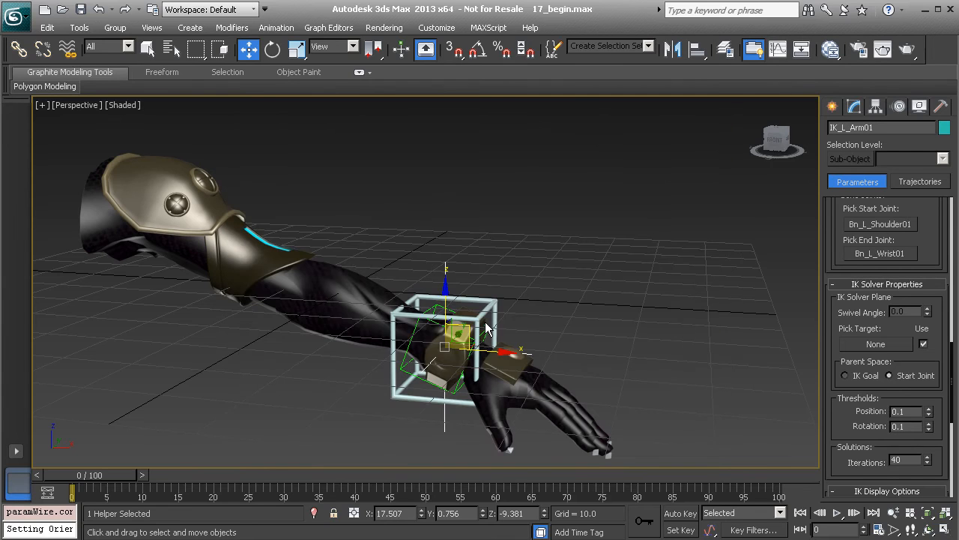
Step: Test the one-way wiring with Anim_L_Arm01's Swivel spinner, and try to adjust the Swivel Angle of IK_L_Arm01 directly
click(491, 300)
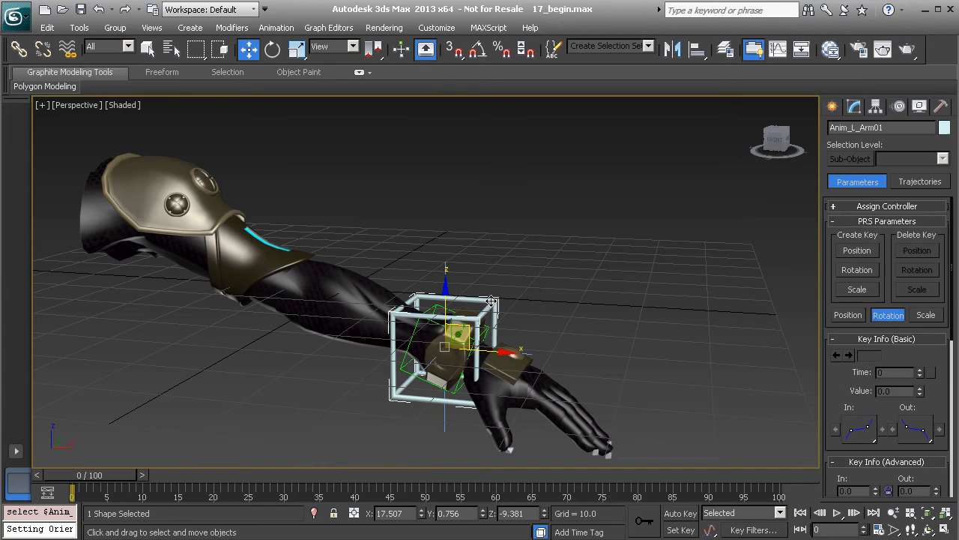
click(855, 106)
drag(943, 334, 926, 291)
click(445, 428)
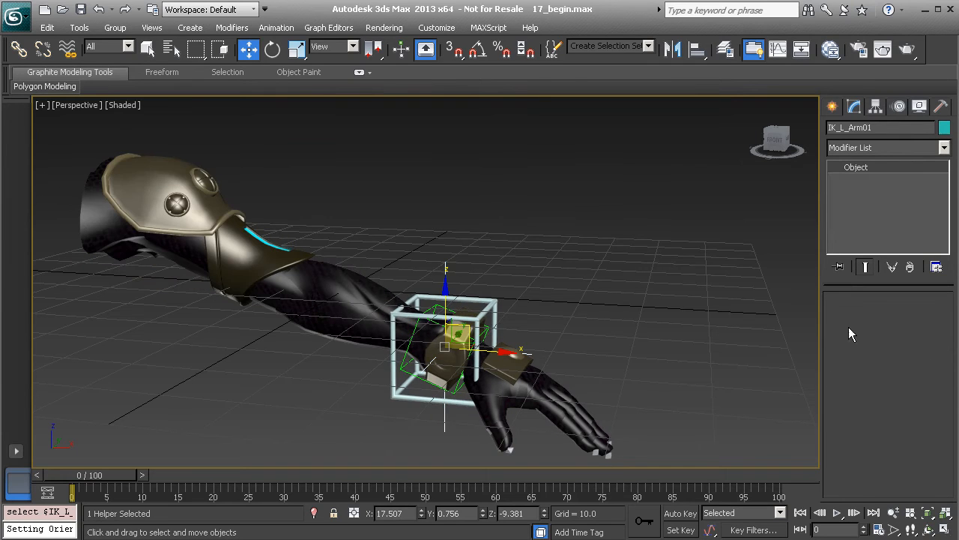
click(899, 105)
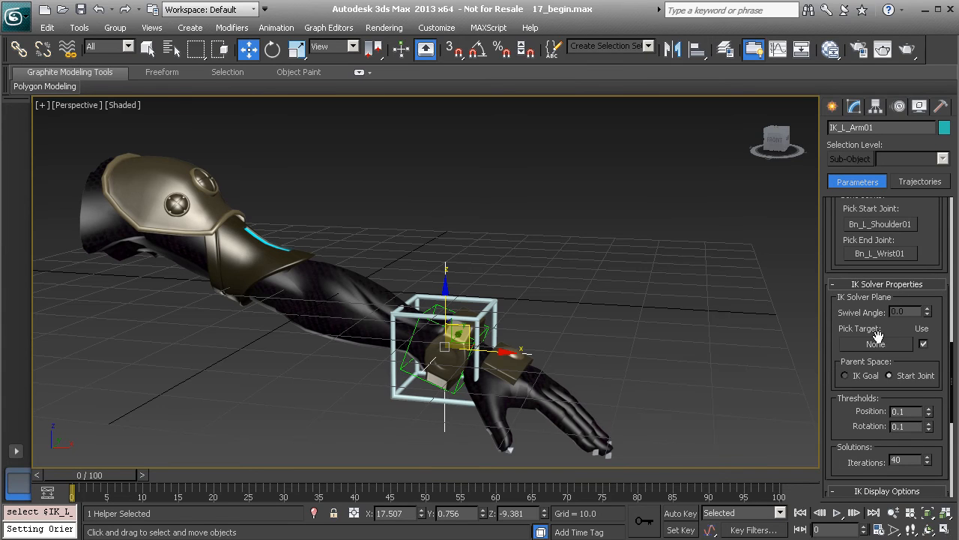
drag(927, 313, 926, 314)
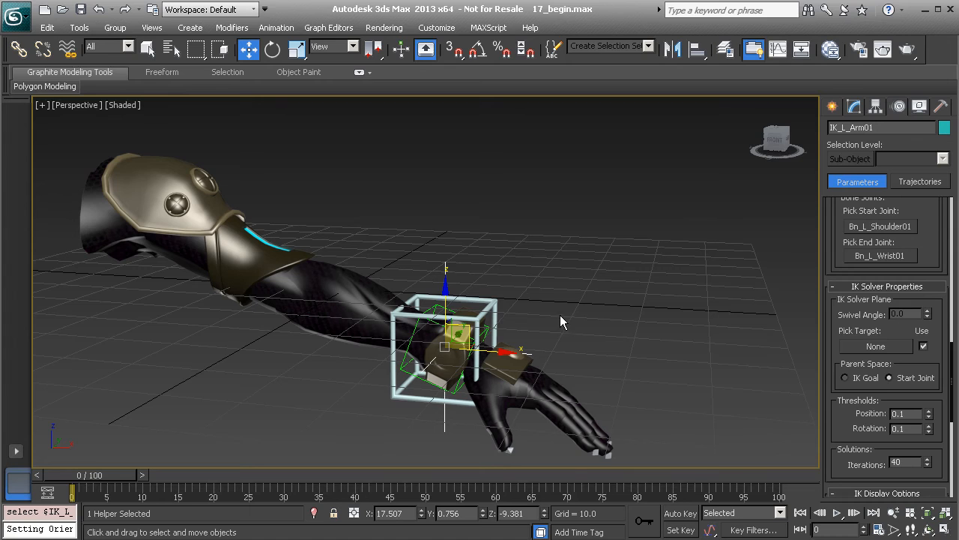
Step: Select Anim_L_Arm01, try its Swivel attribute in small increments to see the elbow rotation, and return the value to 0
click(494, 304)
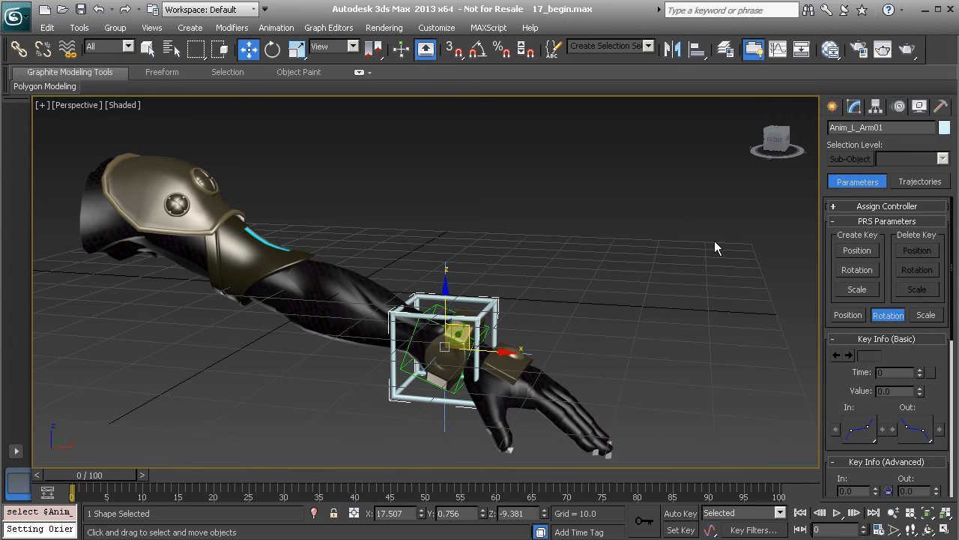
click(854, 106)
drag(942, 335, 937, 355)
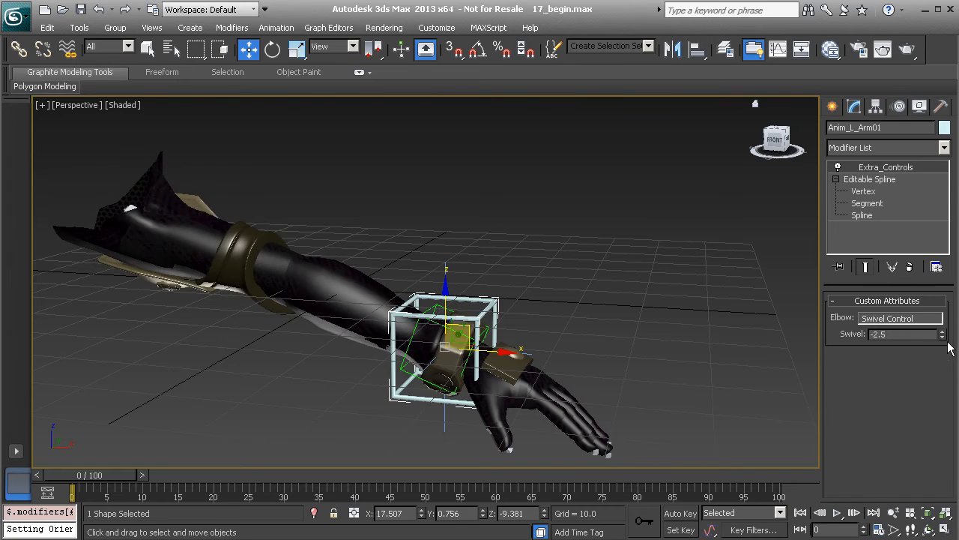
right_click(942, 334)
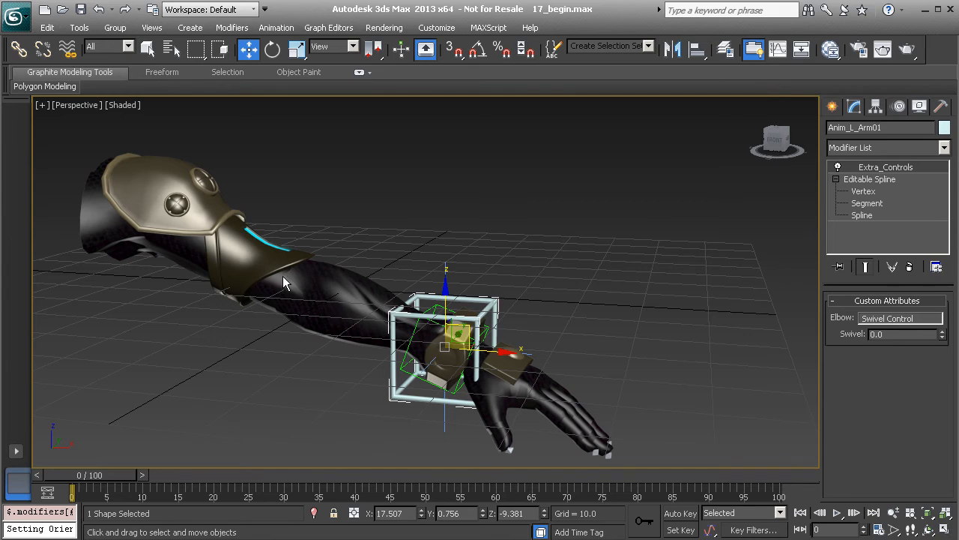
mouse_move(942, 337)
mouse_down()
mouse_move(942, 345)
mouse_move(939, 325)
mouse_up()
right_click(942, 336)
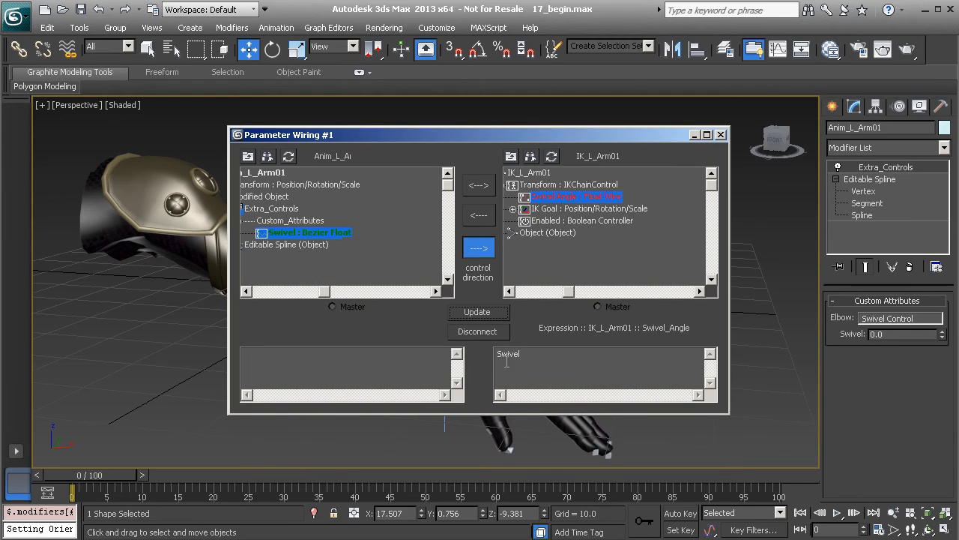
Step: Update the wiring expression of Swivel Angle to DegToRad(Swivel), minimize Parameter Wiring, and test the Swivel spinner
click(497, 358)
click(498, 315)
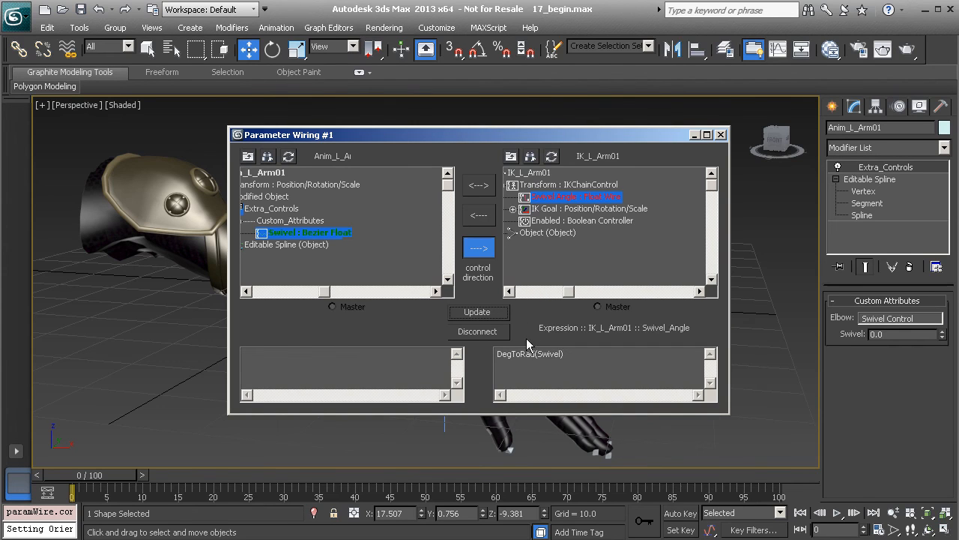
click(694, 135)
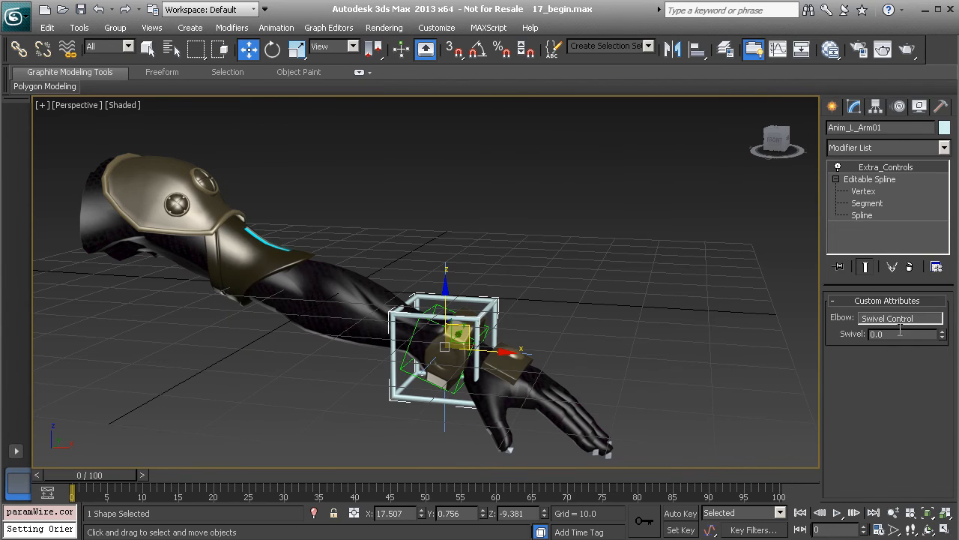
drag(942, 335, 948, 293)
right_click(943, 335)
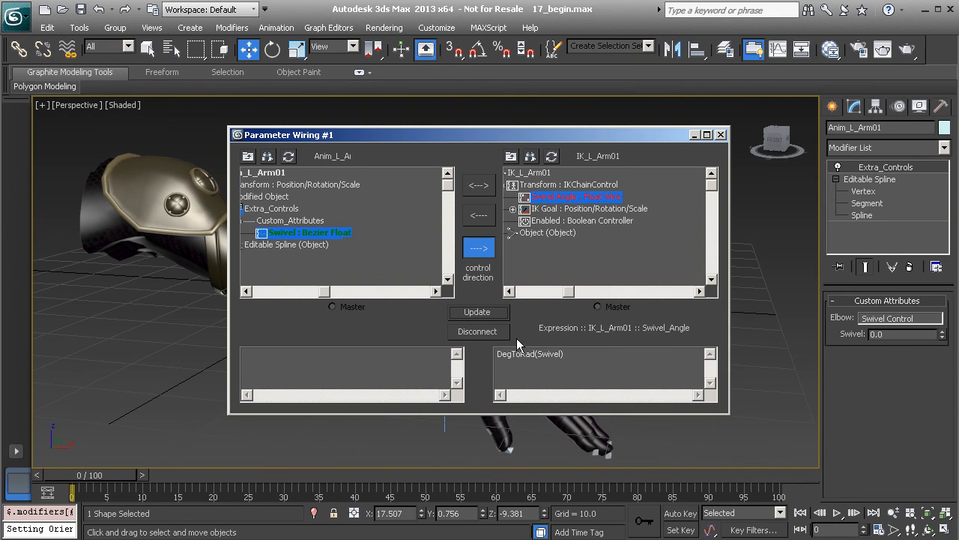
Step: Disconnect Swivel from Swivel Angle, try both parameters separately, and undo each value change
click(477, 331)
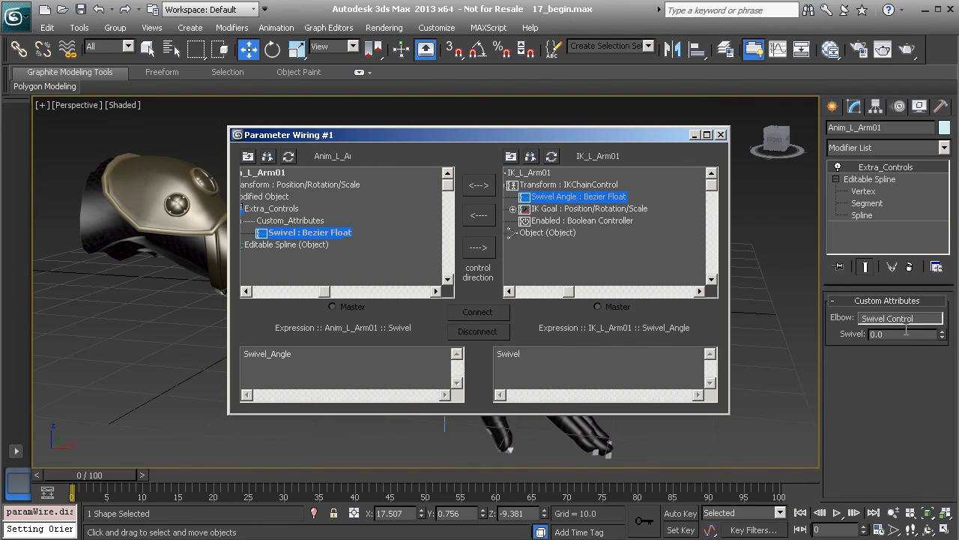
drag(643, 141, 569, 456)
drag(942, 334, 916, 333)
key(ctrl+z)
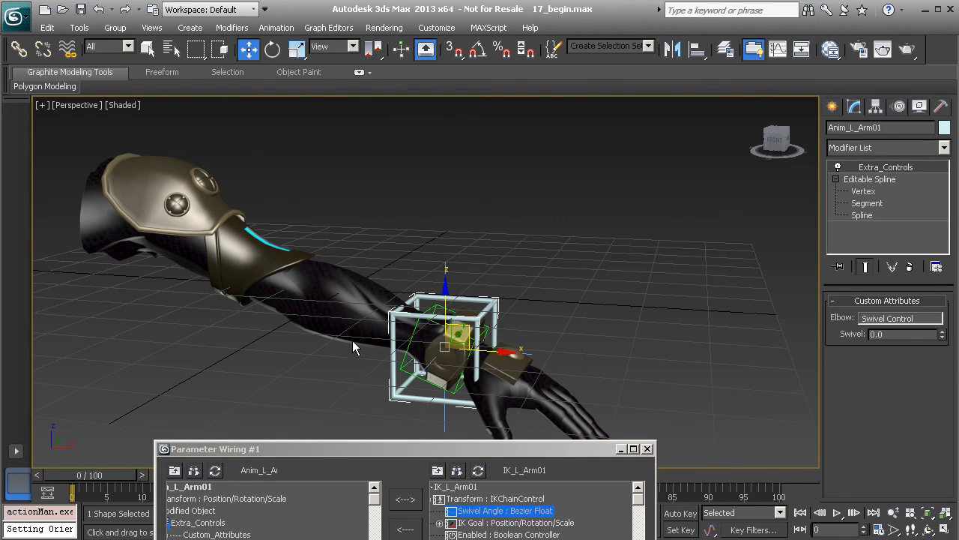
click(446, 410)
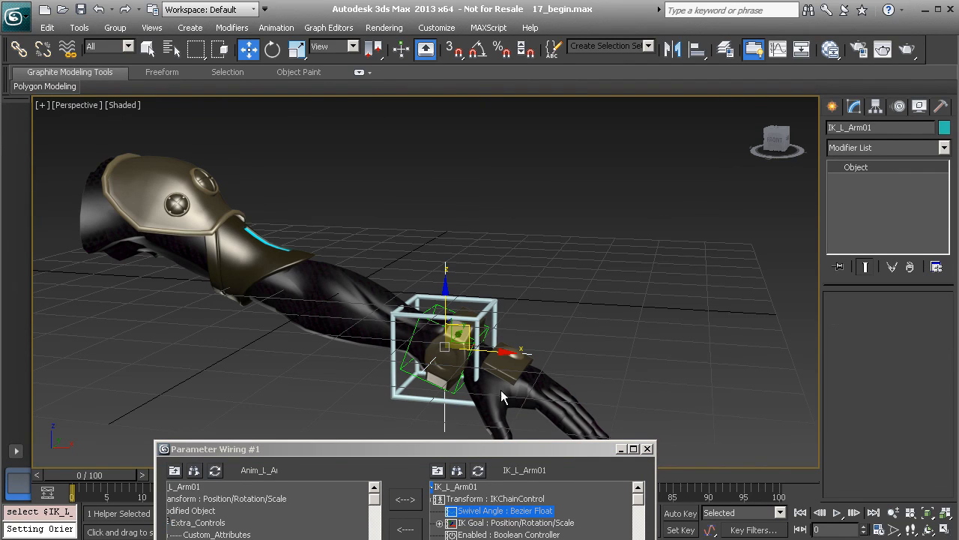
click(898, 108)
drag(927, 315, 908, 296)
key(ctrl+z)
drag(507, 452, 566, 142)
Step: Connect Swivel one-way to Swivel Angle, update its expression to DegToRad(Swivel), and close the Parameter Wiring window
click(466, 253)
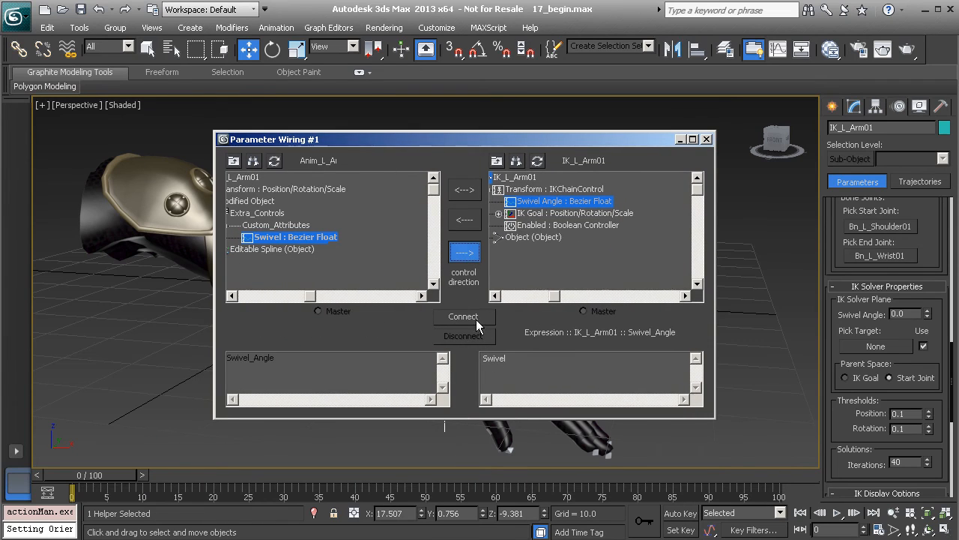
click(477, 322)
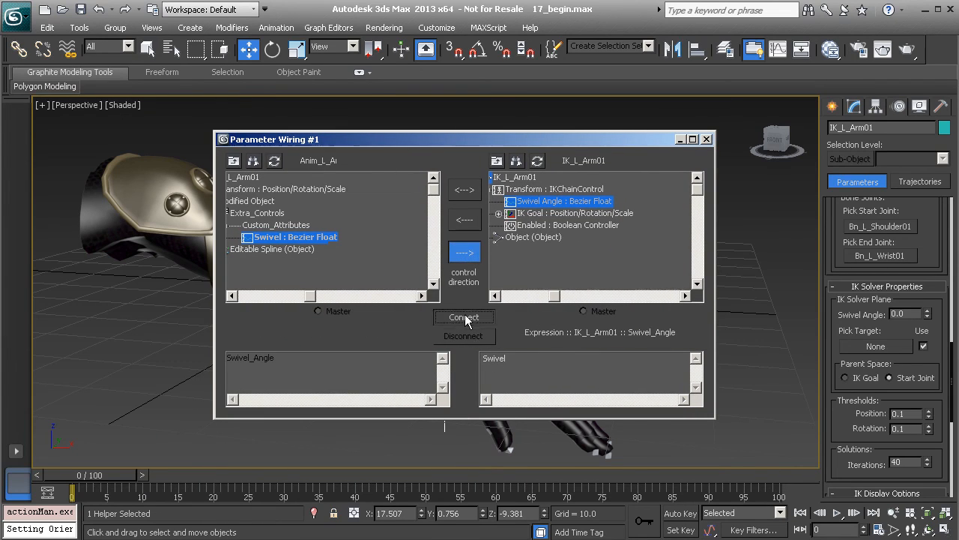
click(484, 359)
text(De)
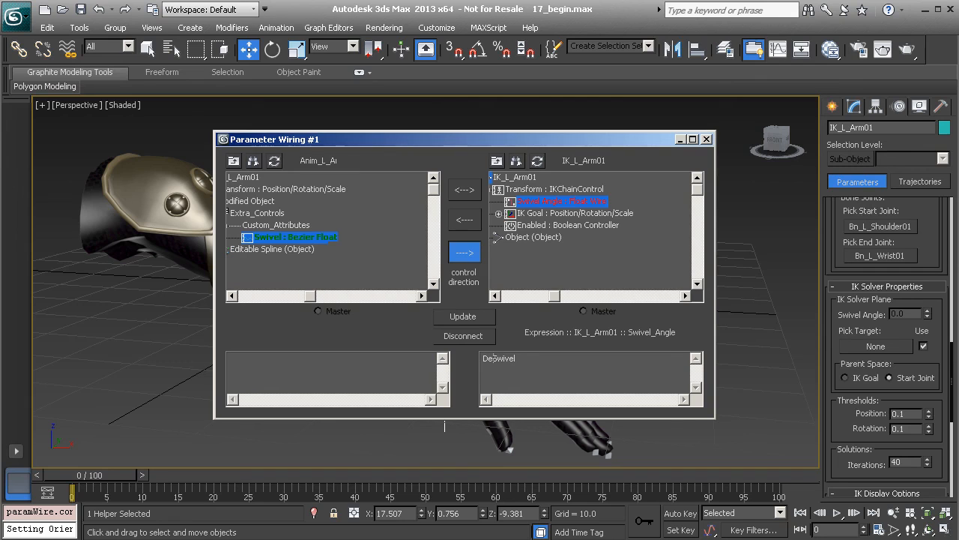
text(gToRad()
click(576, 358)
click(481, 323)
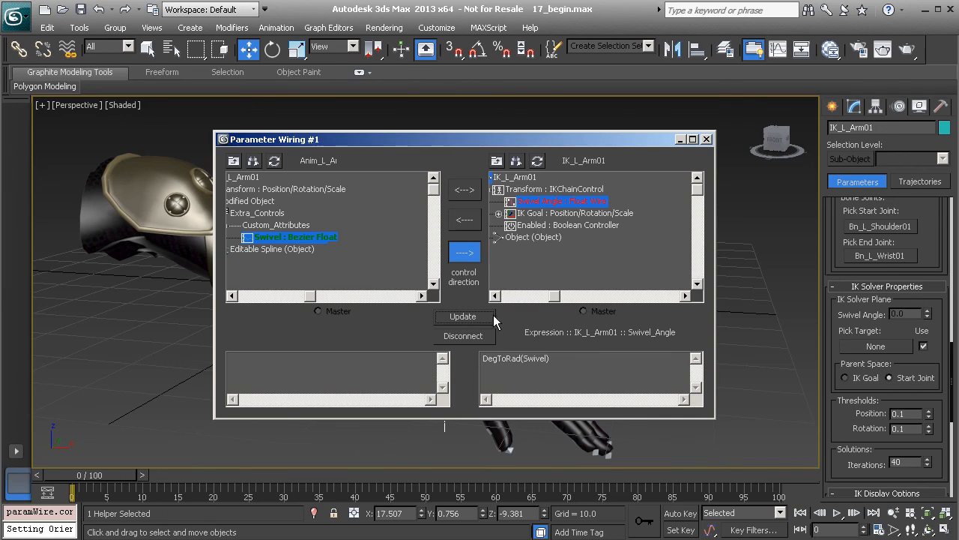
click(706, 140)
Step: Select Anim_L_Arm01 and check the elbow rotation with the rewired Swivel spinner
click(488, 308)
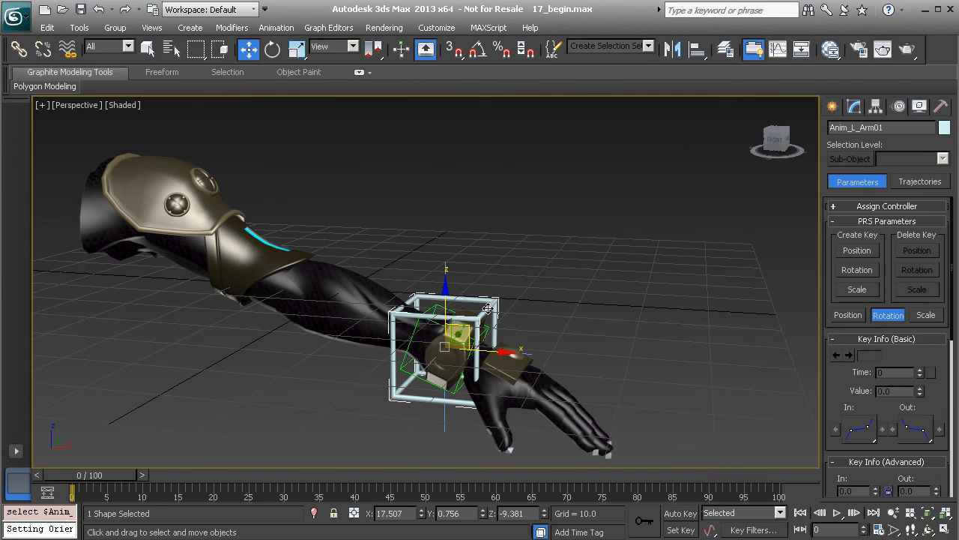
click(854, 106)
drag(942, 336, 545, 314)
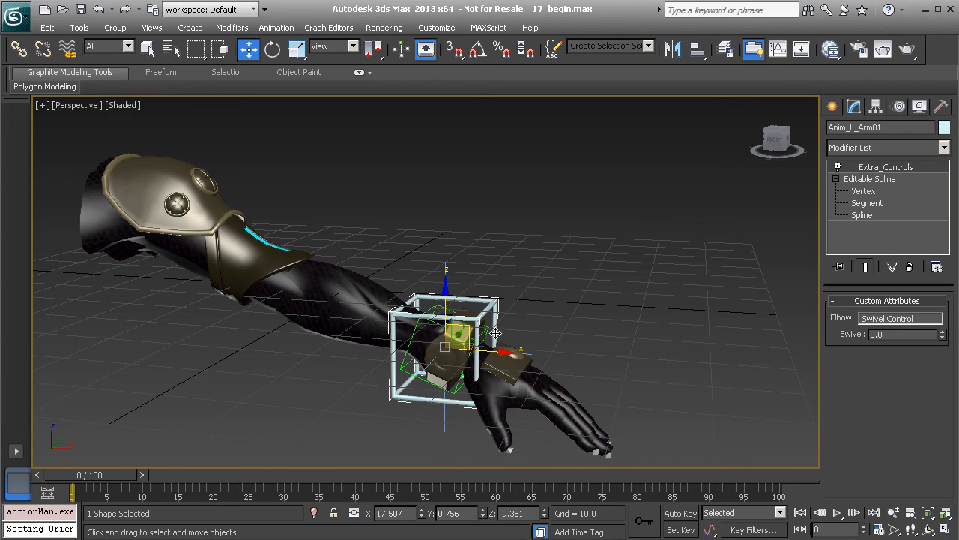
Step: Display the Layers toolbar and select the PtOri_L_Wrist01 and IK_L_Arm01 helpers together
right_click(938, 54)
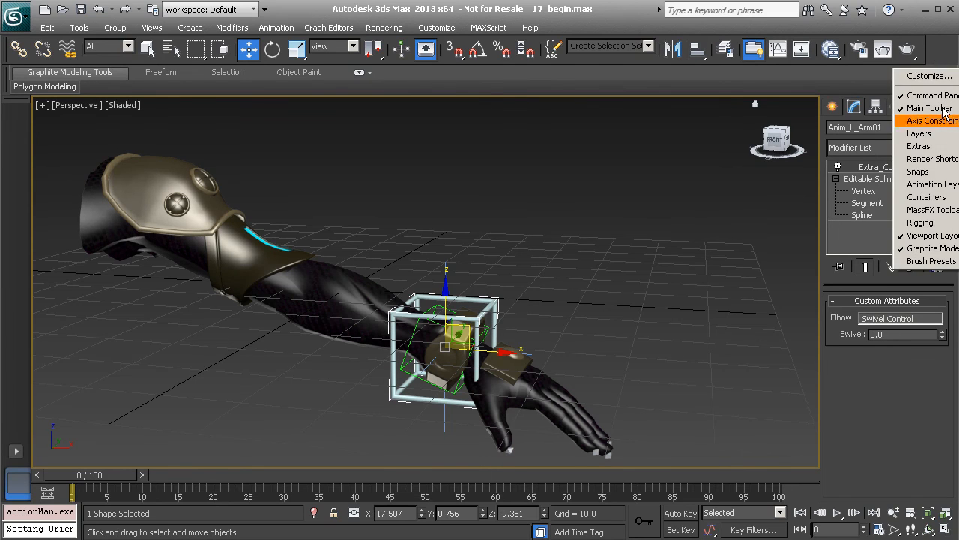
click(929, 133)
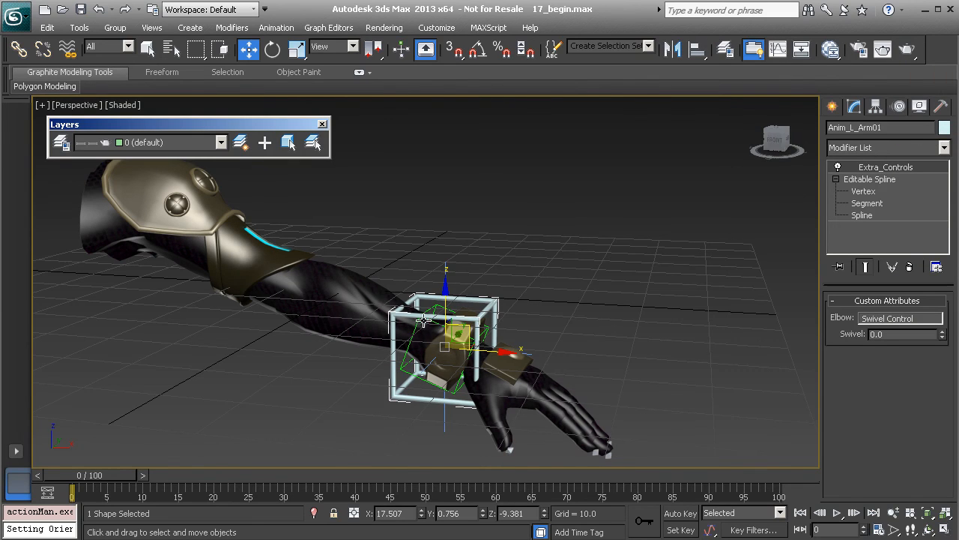
click(403, 370)
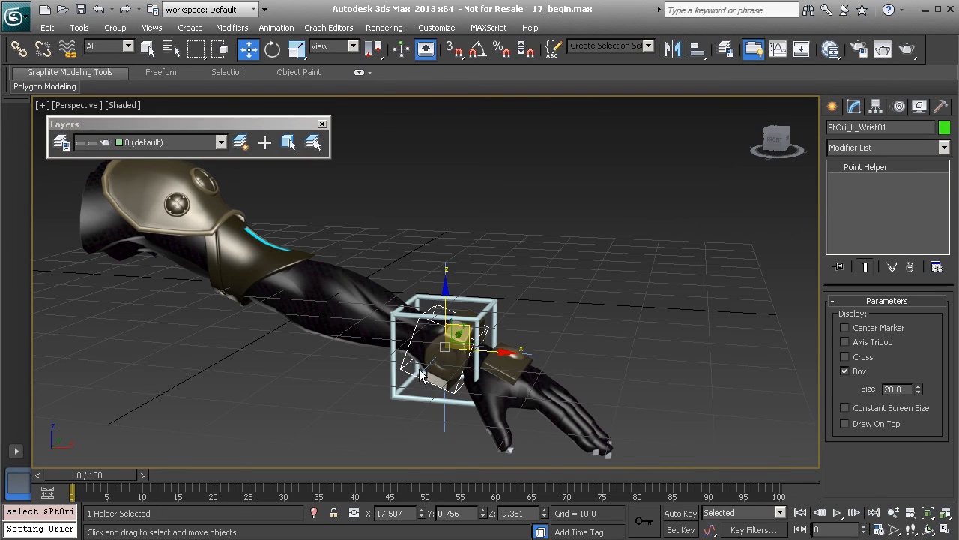
click(447, 430)
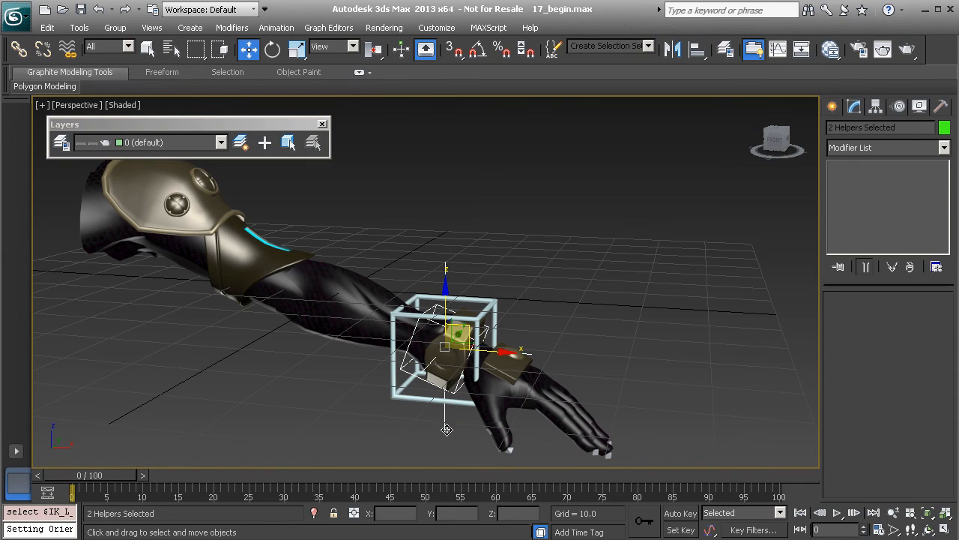
Step: Create a new layer from the two selected helpers in the layer manager and name it objects_to_hide
click(61, 142)
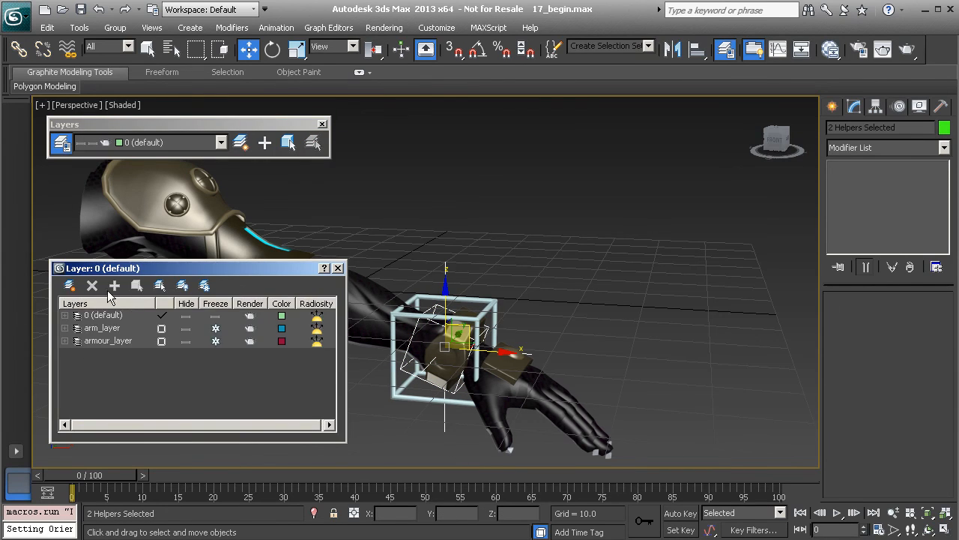
drag(161, 269, 184, 237)
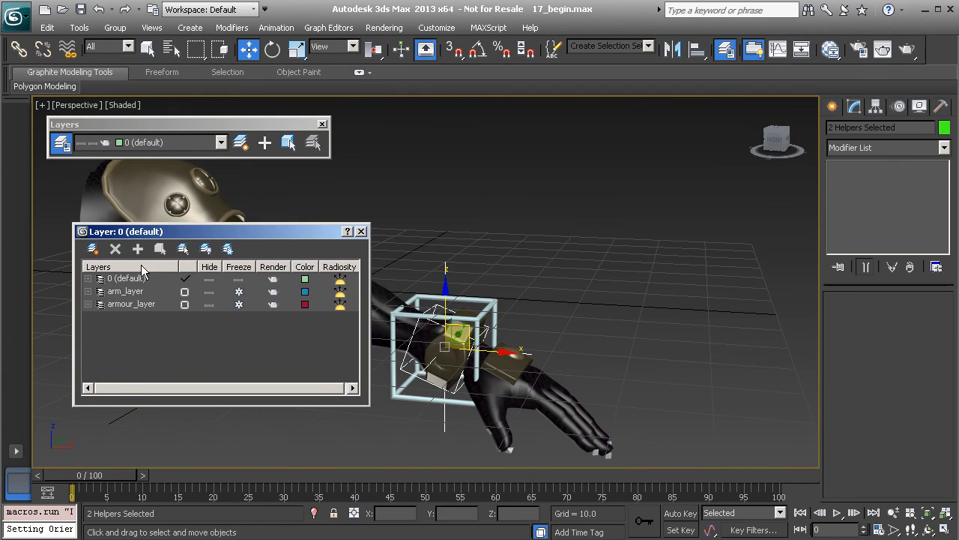
click(93, 250)
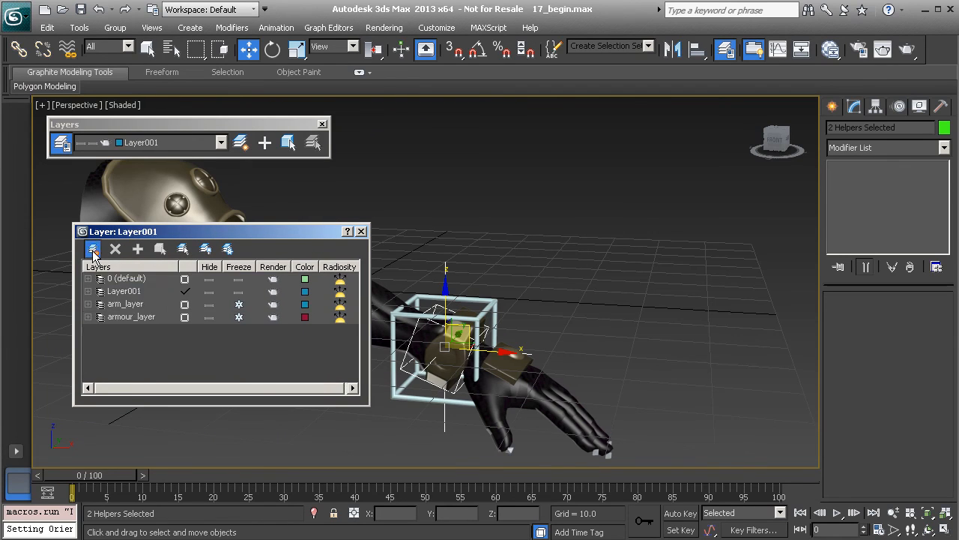
click(127, 291)
text(objec)
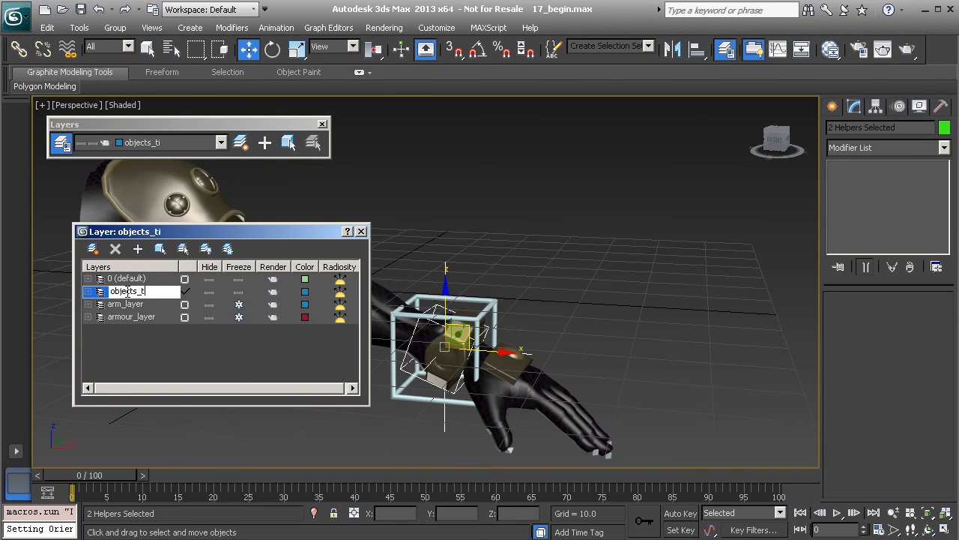
text(ts_to_hide)
key(Return)
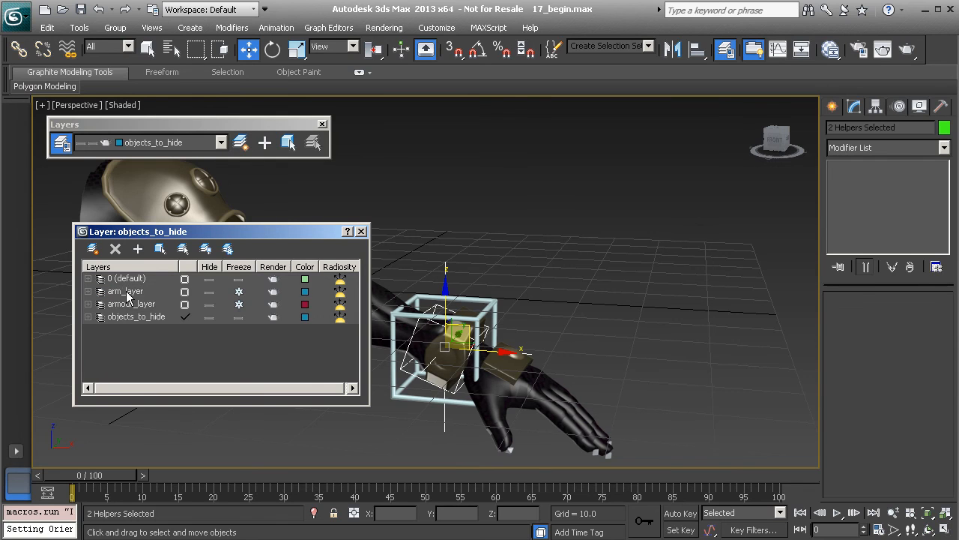
Step: Make 0 (default) the current layer, hide the objects_to_hide layer, and close the layer manager
click(185, 279)
click(209, 318)
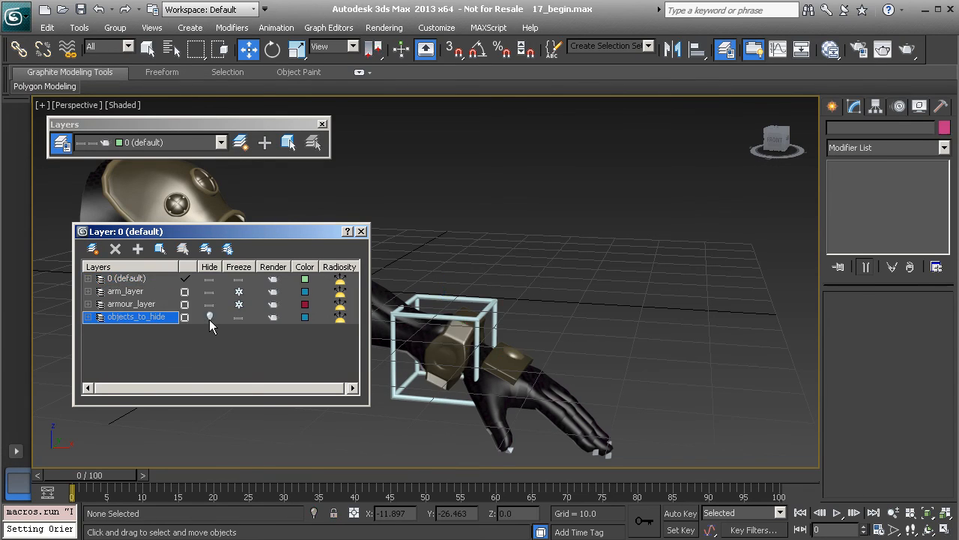
click(360, 232)
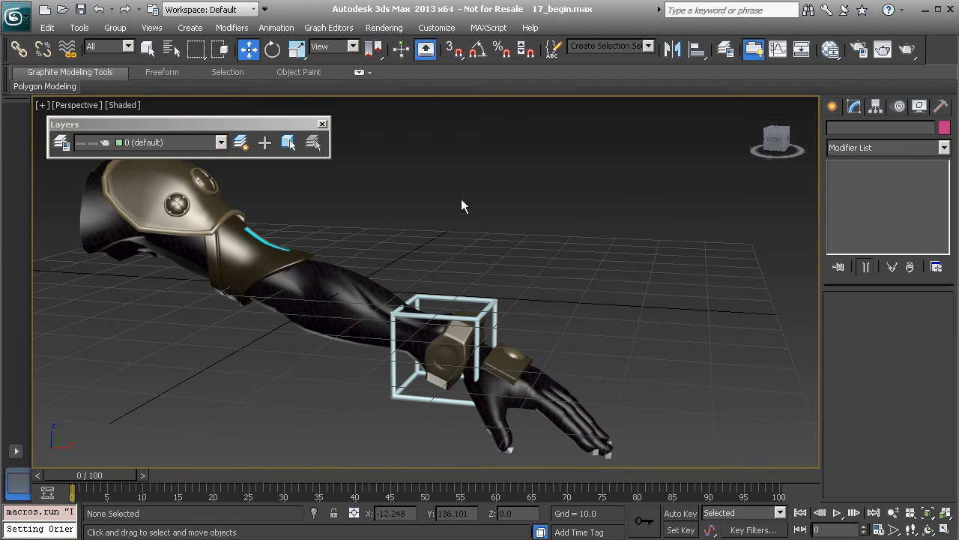
Step: Test the arm rig by moving and rotating Anim_L_Arm01 and changing its Swivel value, and undo the swivel change
click(458, 318)
mouse_move(458, 297)
alt+middle_down()
mouse_move(487, 261)
mouse_move(457, 297)
alt+middle_up()
scroll(487, 261, down, 3)
drag(464, 325, 362, 349)
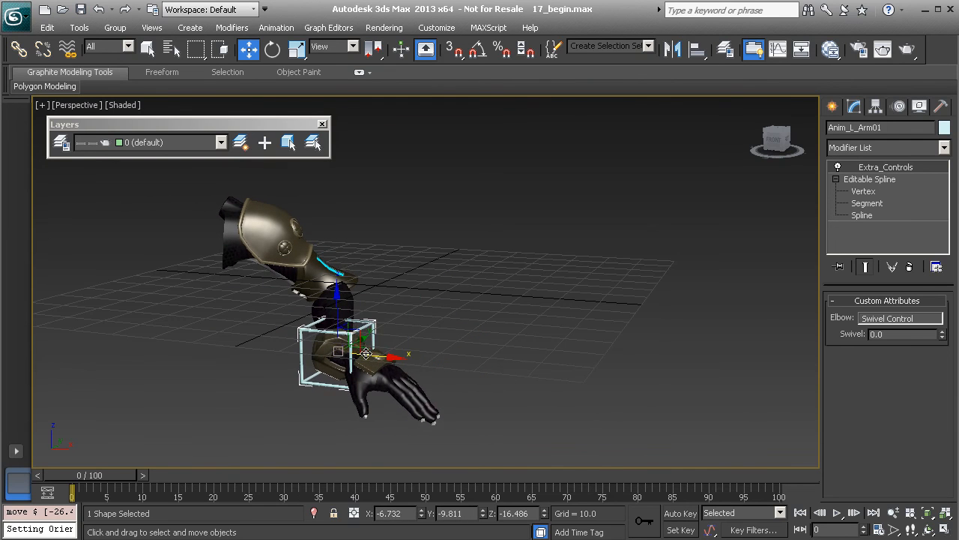
key(e)
drag(370, 396, 324, 413)
drag(942, 334, 898, 118)
drag(799, 538, 799, 156)
key(ctrl+z)
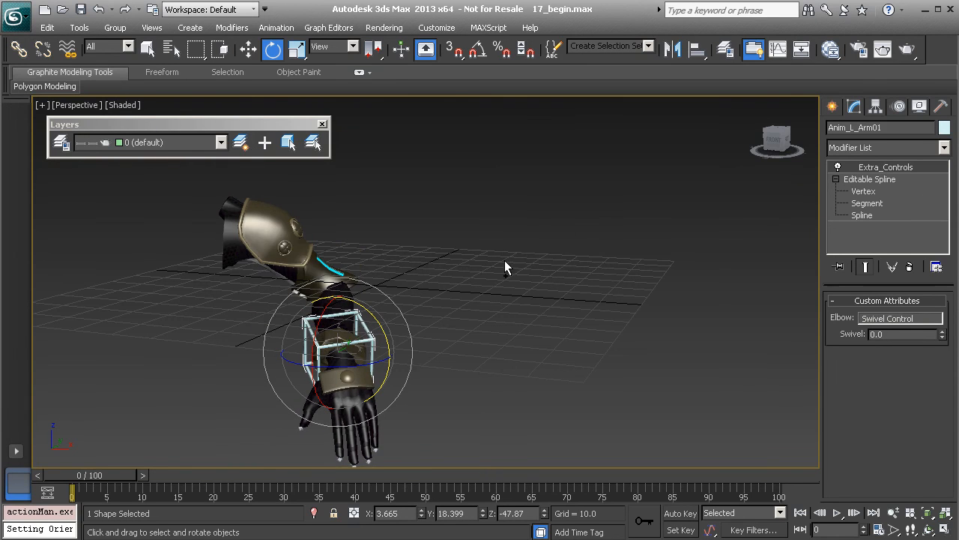
Step: Return Anim_L_Arm01 to its frozen rest pose with Transform To Zero and deselect it
right_click(433, 271)
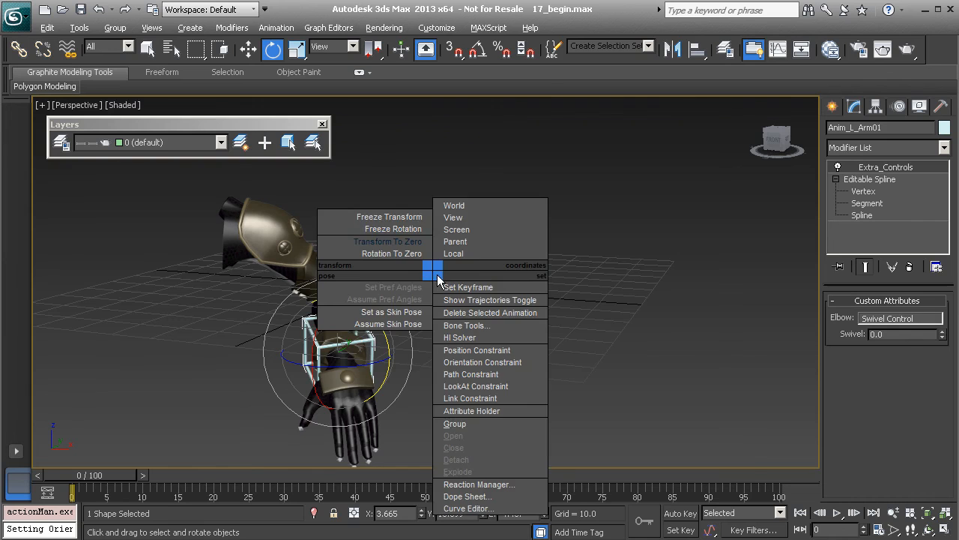
click(398, 241)
click(466, 203)
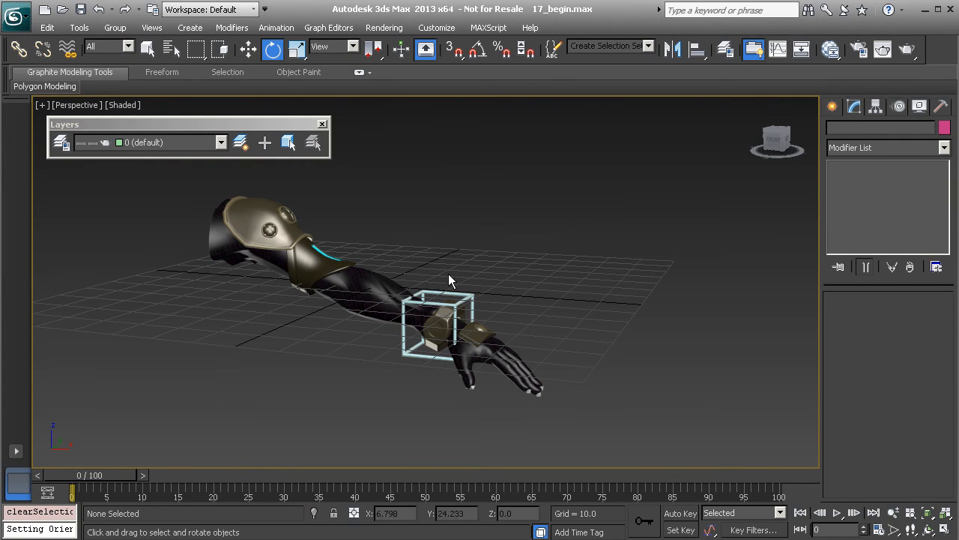